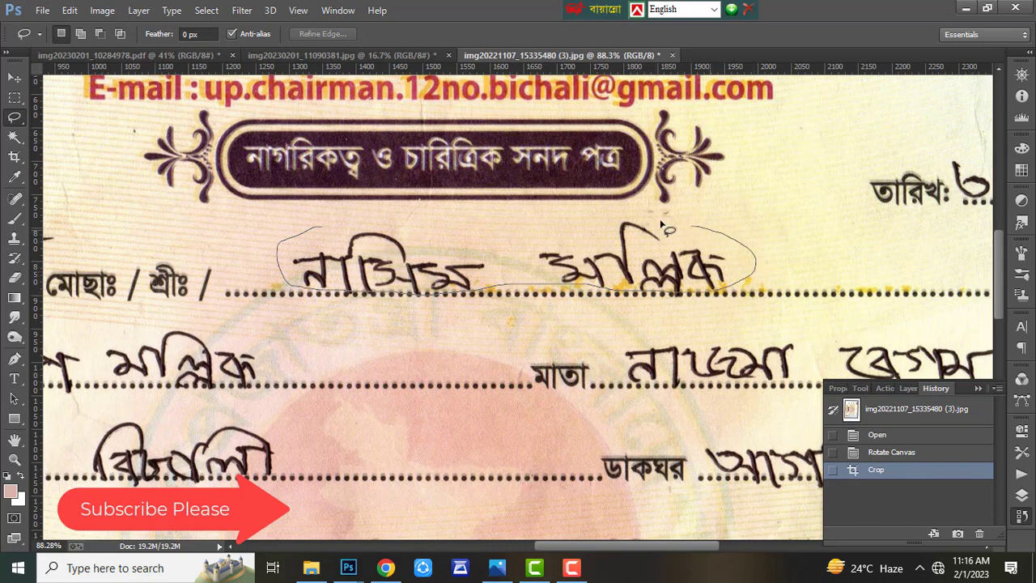
# Step: Draw a loose lasso loop around the handwritten name on the first dotted line
pyautogui.moveTo(339, 217); pyautogui.dragTo(340, 217)
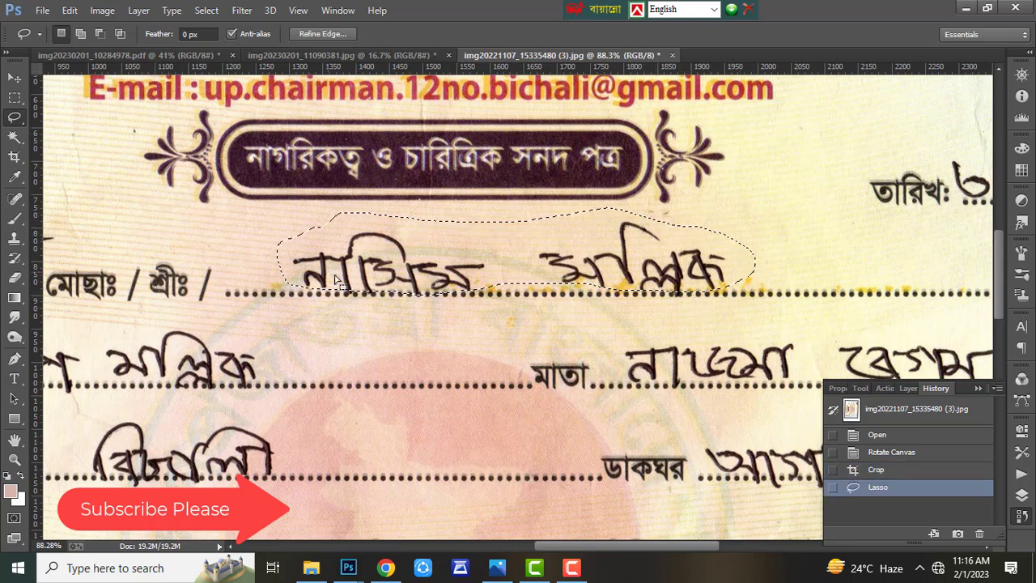
# Step: Use Color Range set to Shadows, Range about 193, to keep only the name's ink strokes
pyautogui.click(207, 14)
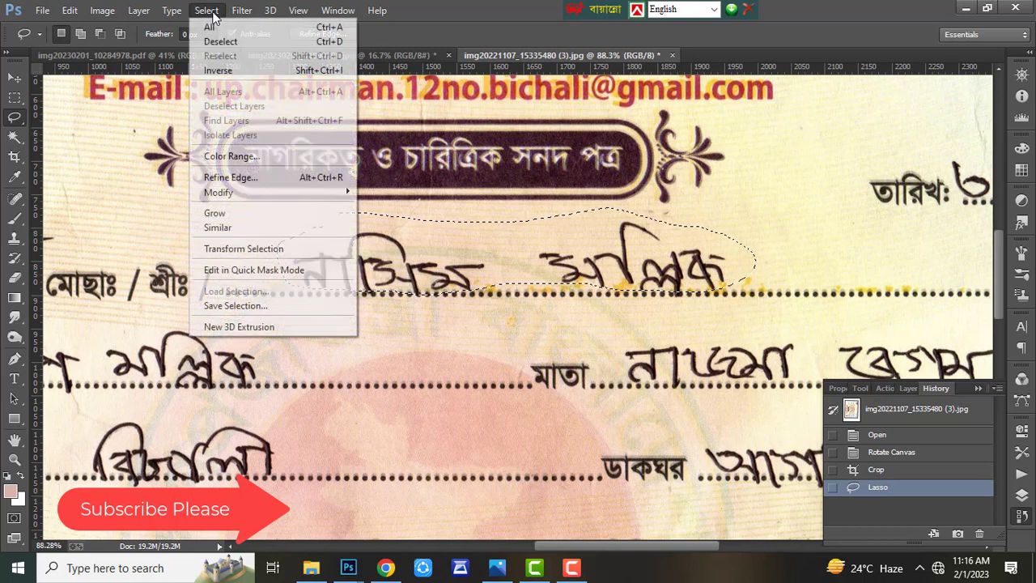
pyautogui.click(251, 161)
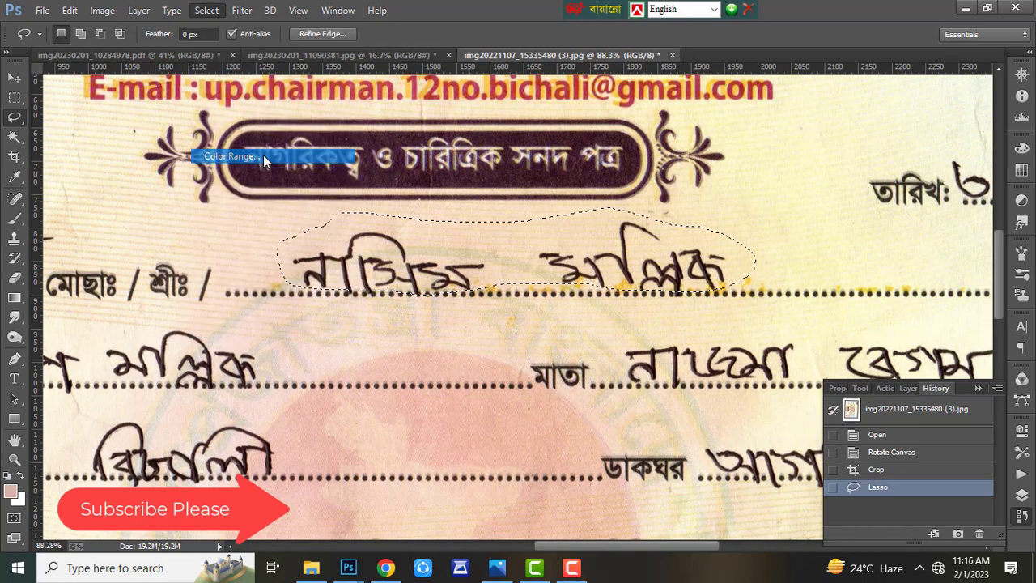
pyautogui.click(481, 135)
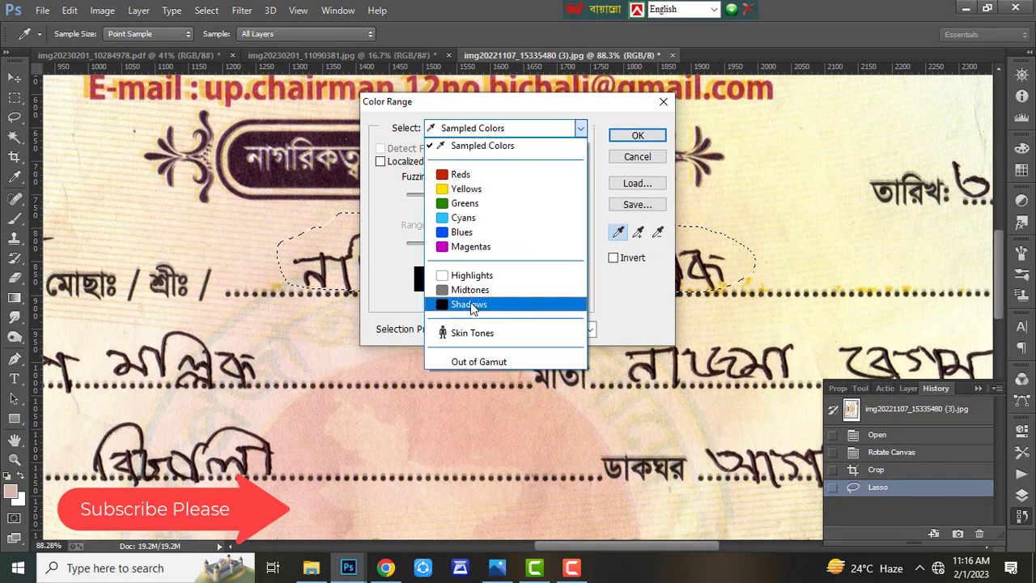
pyautogui.click(488, 299)
pyautogui.moveTo(446, 249); pyautogui.dragTo(534, 251)
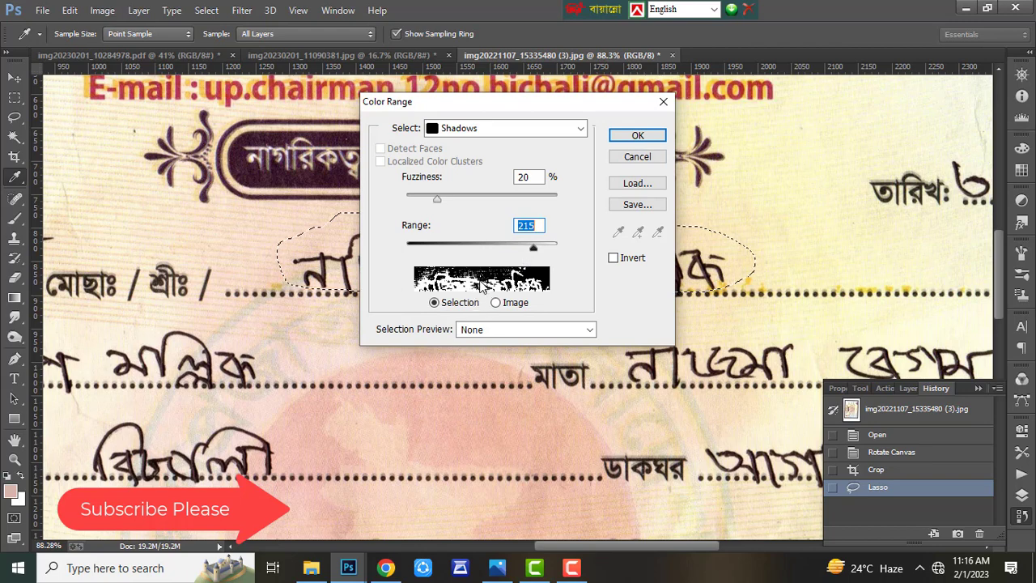
pyautogui.moveTo(533, 252); pyautogui.dragTo(523, 251)
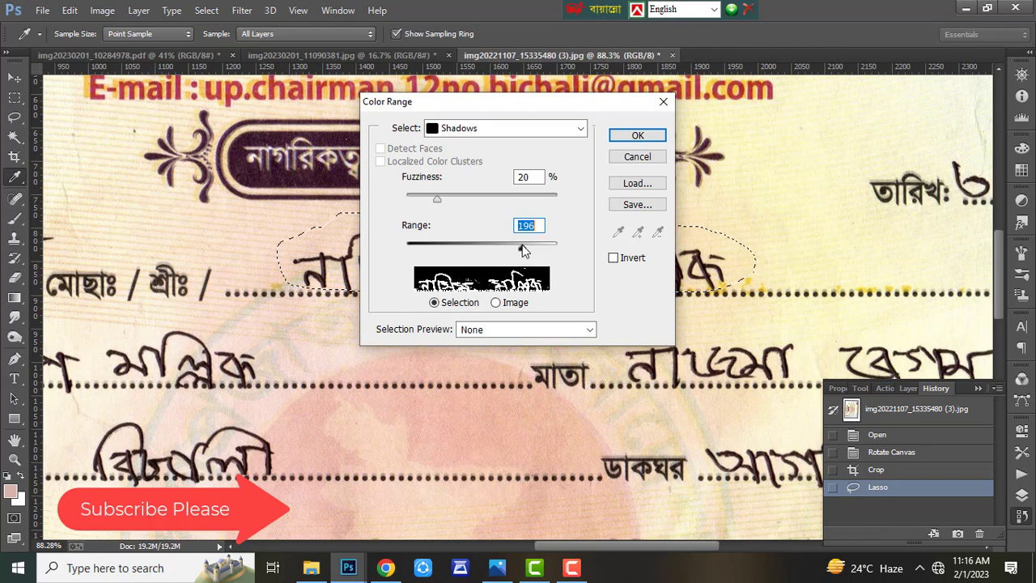
pyautogui.click(637, 137)
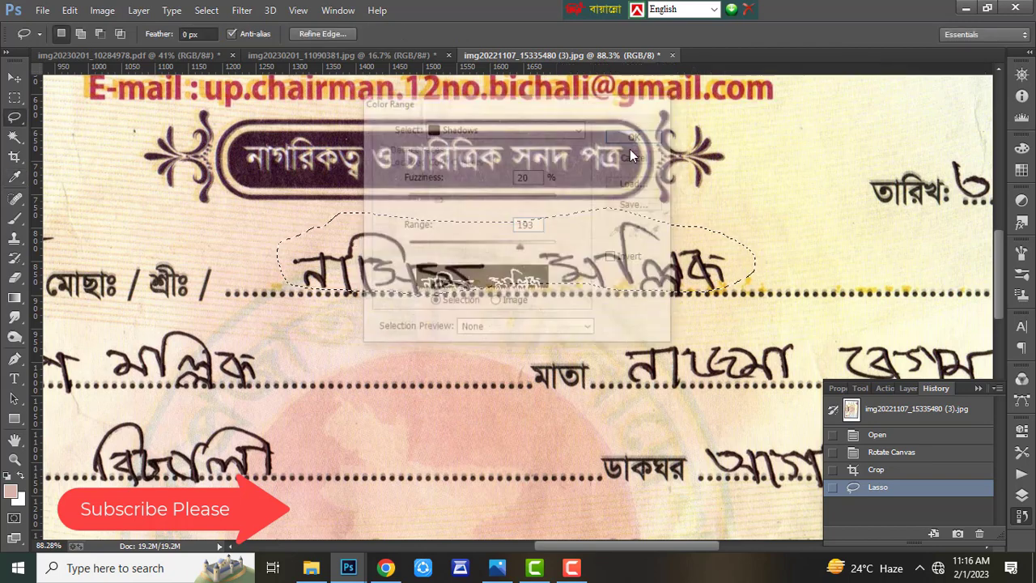
# Step: Erase the selected handwriting with a Content-Aware Fill, then deselect
pyautogui.click(70, 10)
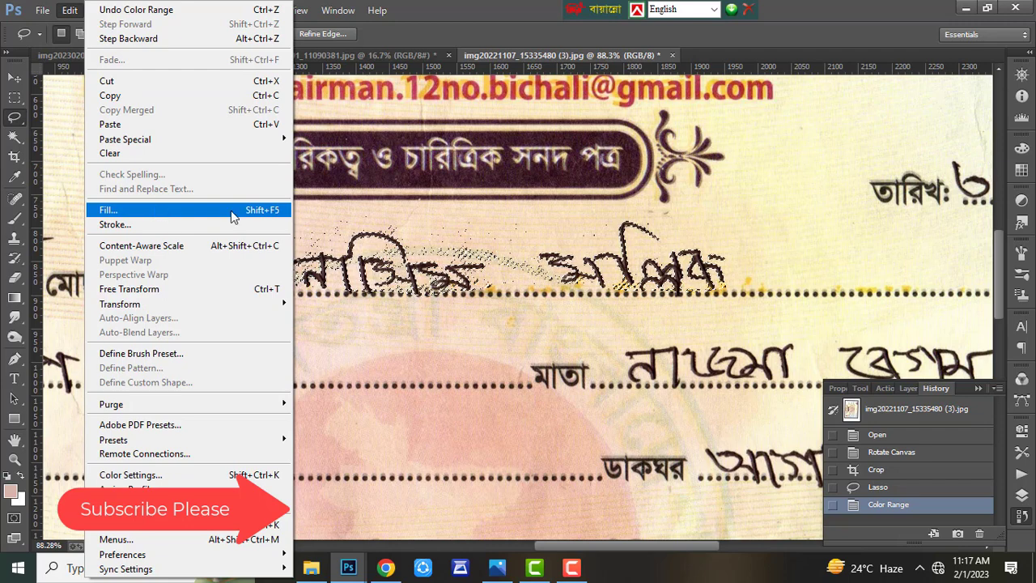
pyautogui.click(267, 211)
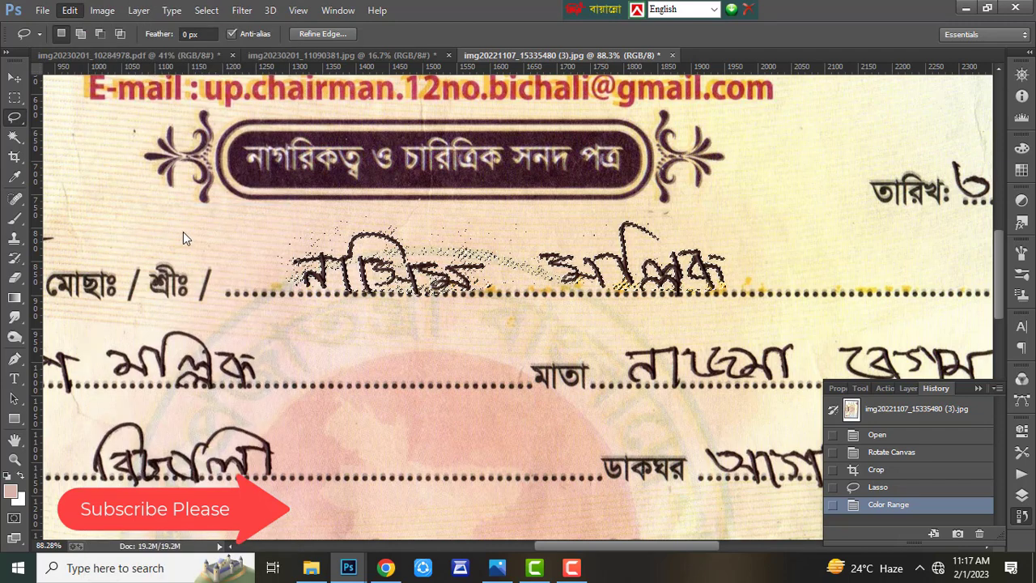
pyautogui.click(508, 169)
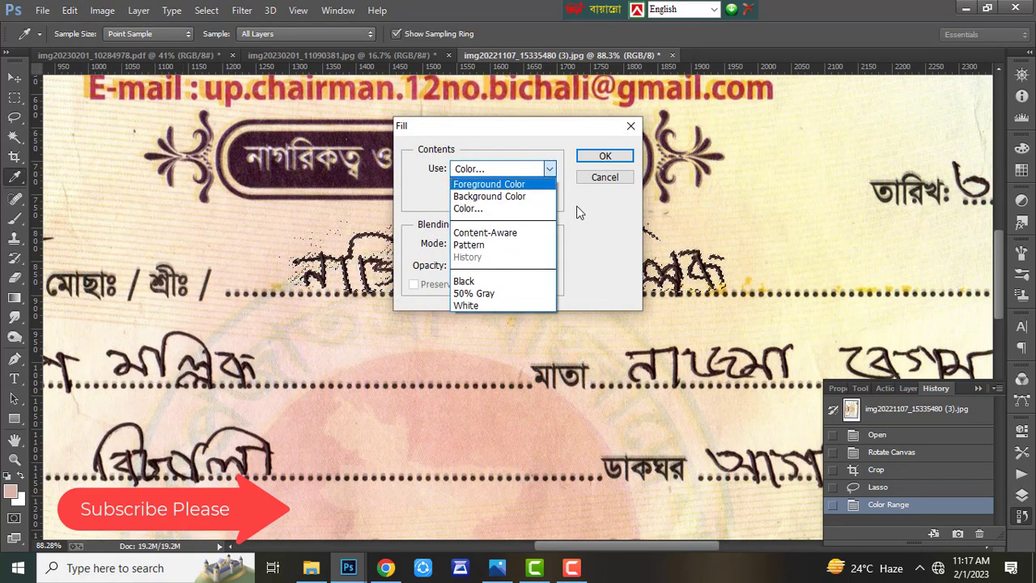
pyautogui.click(505, 232)
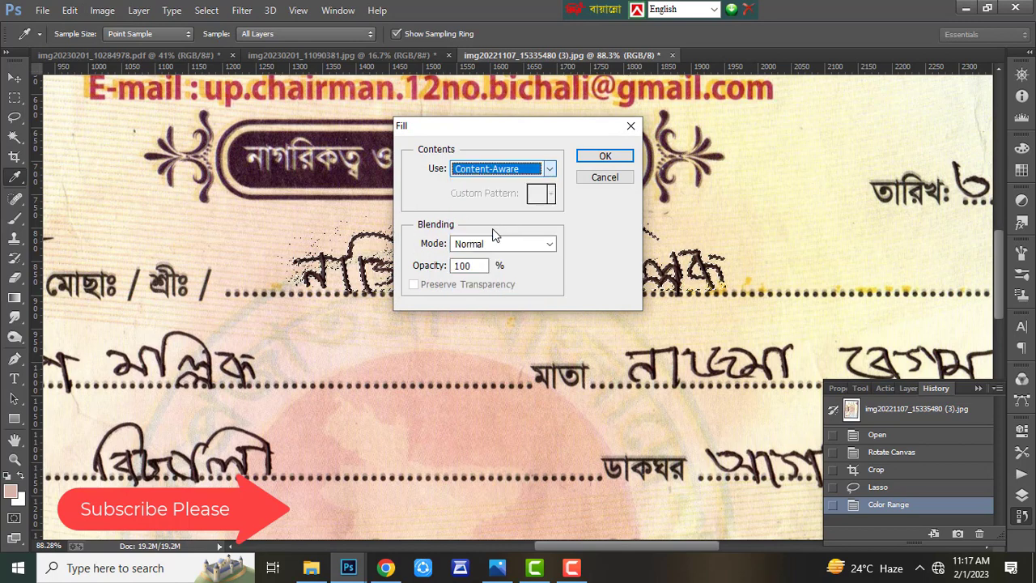
pyautogui.click(604, 155)
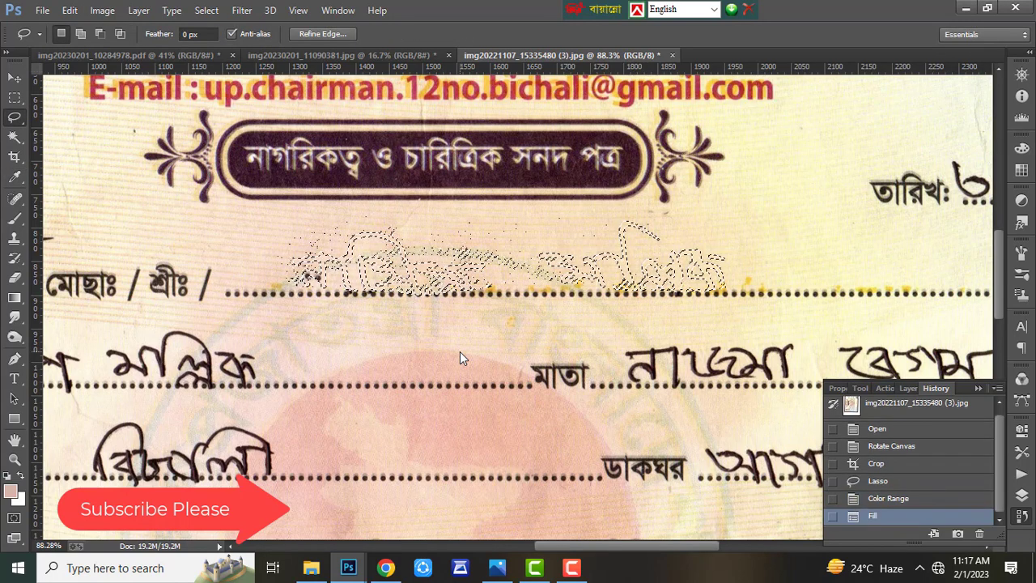
pyautogui.hotkey('ctrl', 'd')
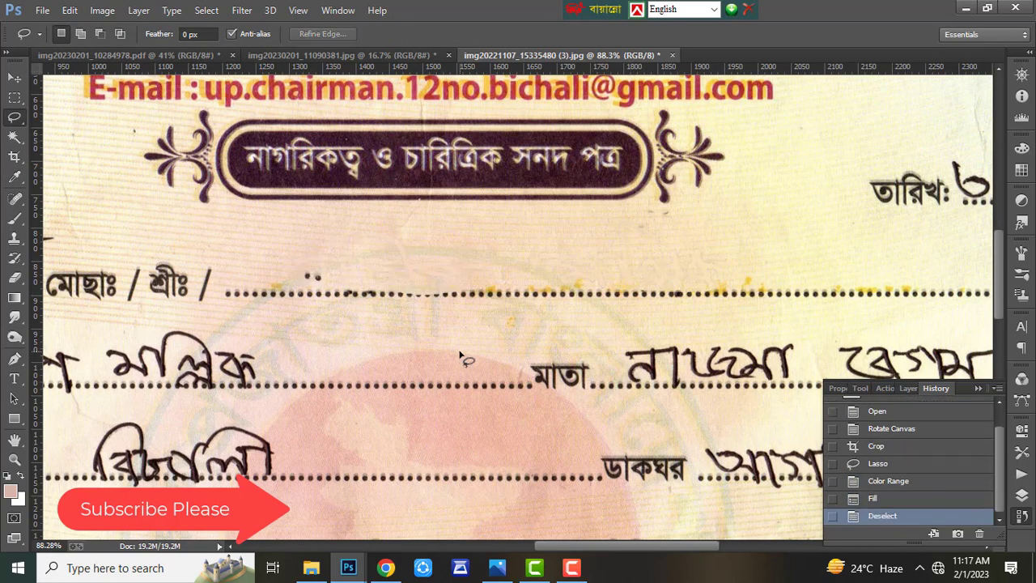
# Step: Marquee the leftover stray dots above the line and Content-Aware Fill them away
pyautogui.click(14, 98)
pyautogui.moveTo(304, 266); pyautogui.dragTo(328, 285)
pyautogui.click(77, 13)
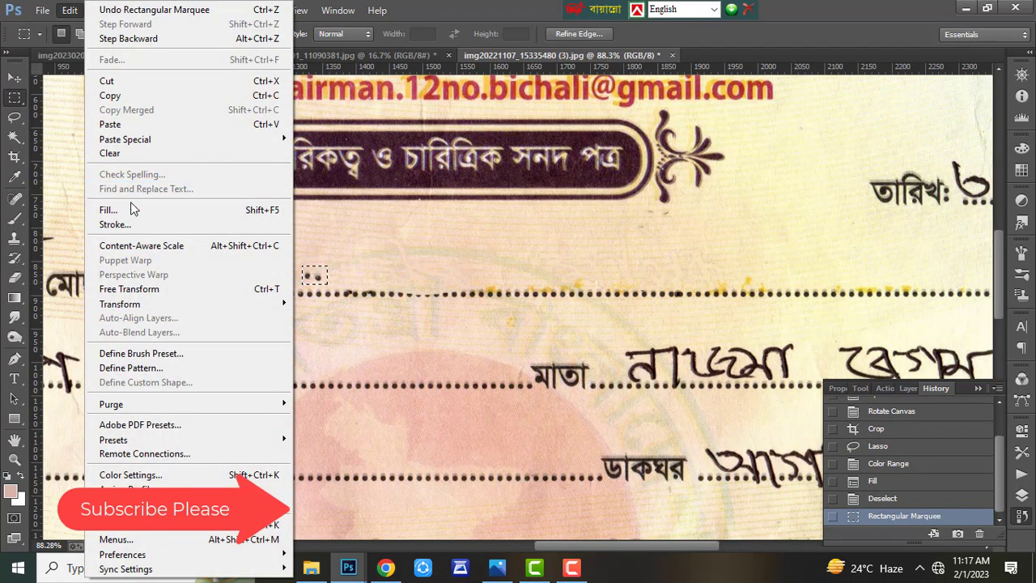
pyautogui.click(131, 202)
pyautogui.press('Return')
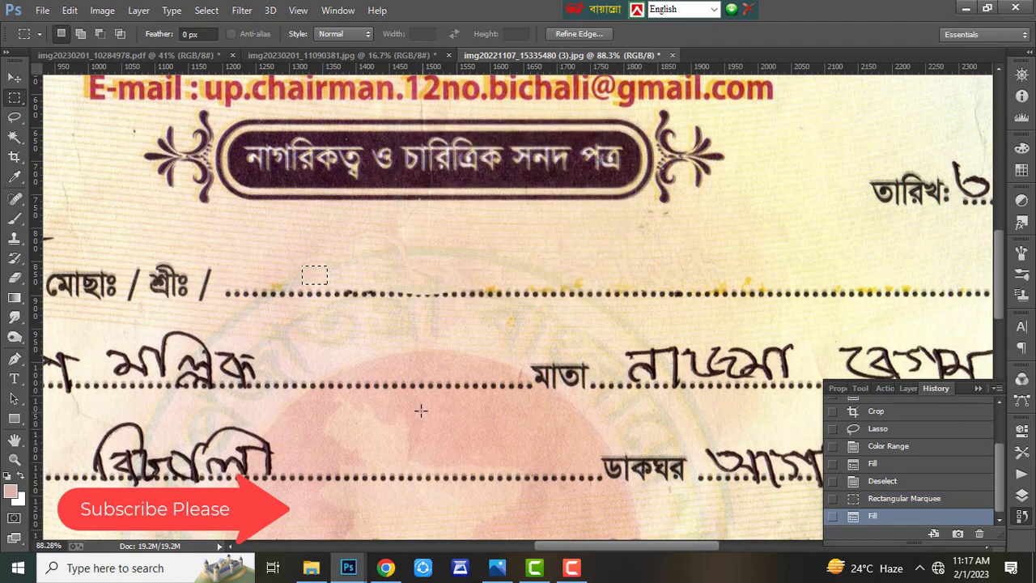
pyautogui.hotkey('ctrl', 'd')
# Step: Drag a rectangular marquee around the second handwritten name above the next dotted line
pyautogui.scroll(-5, 499, 351)
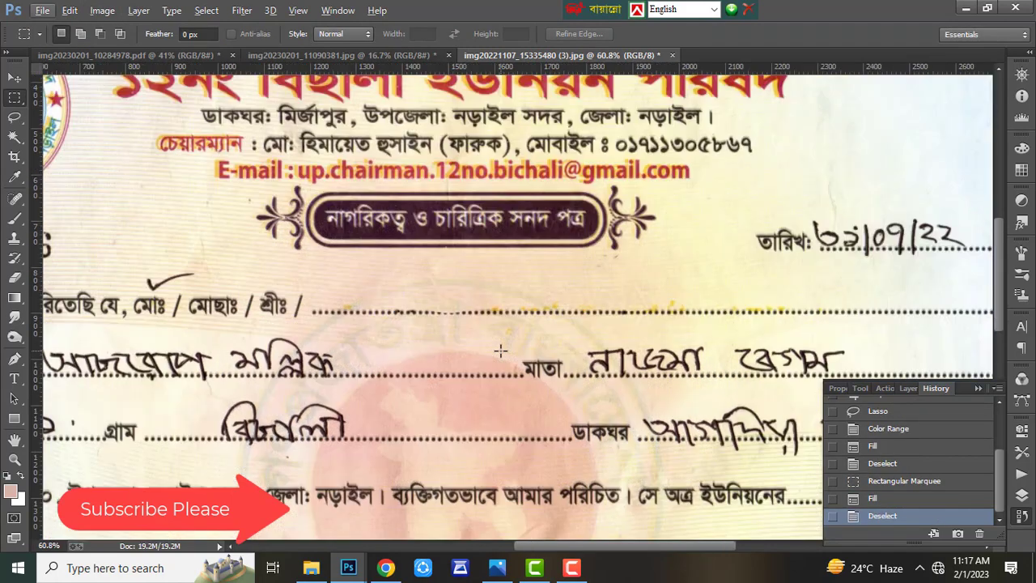
pyautogui.scroll(5, 139, 295)
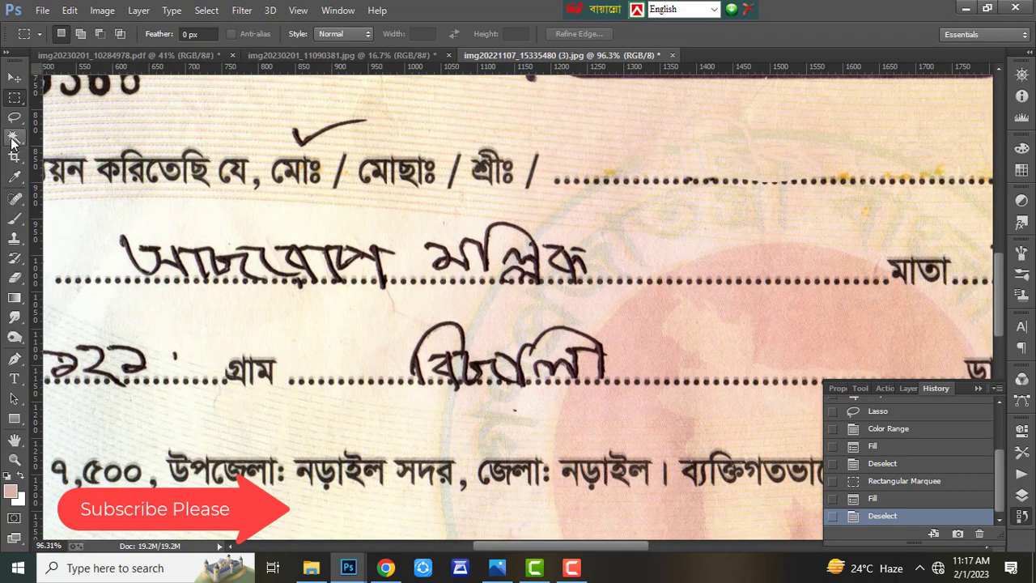
pyautogui.moveTo(94, 224); pyautogui.dragTo(629, 279)
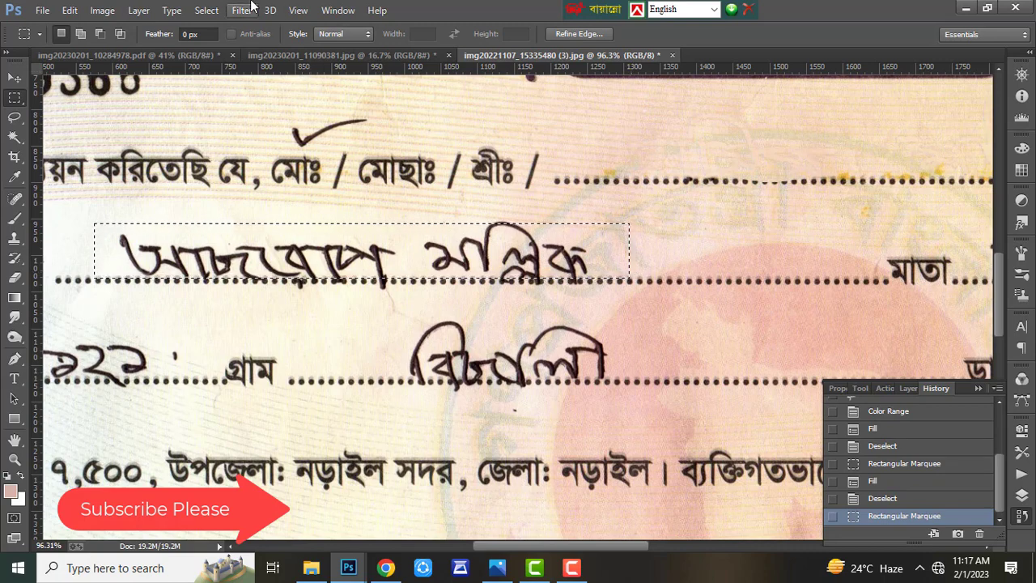
# Step: Isolate the second name's ink with Color Range Shadows, Content-Aware Fill it, and deselect
pyautogui.click(206, 10)
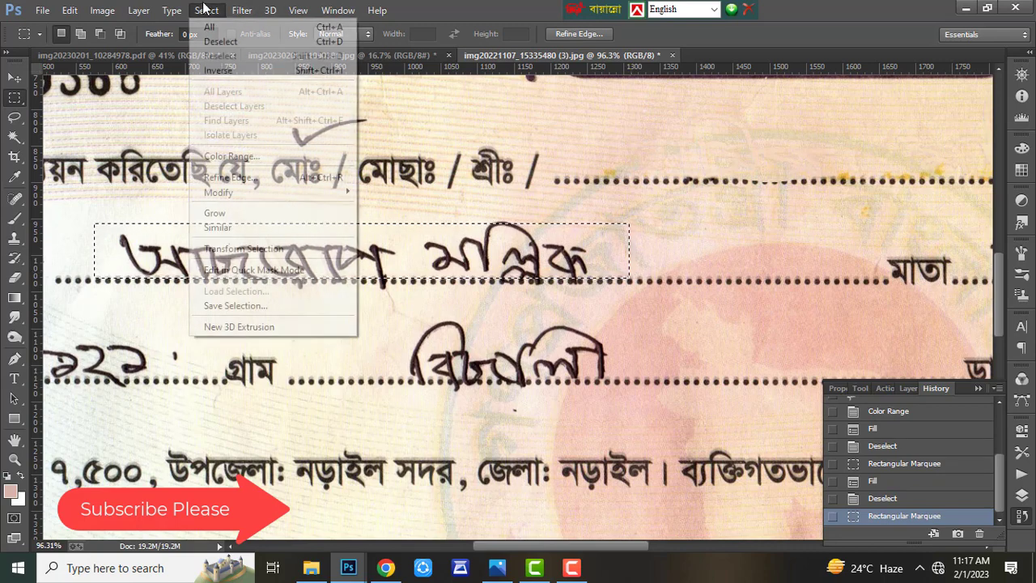
pyautogui.click(283, 160)
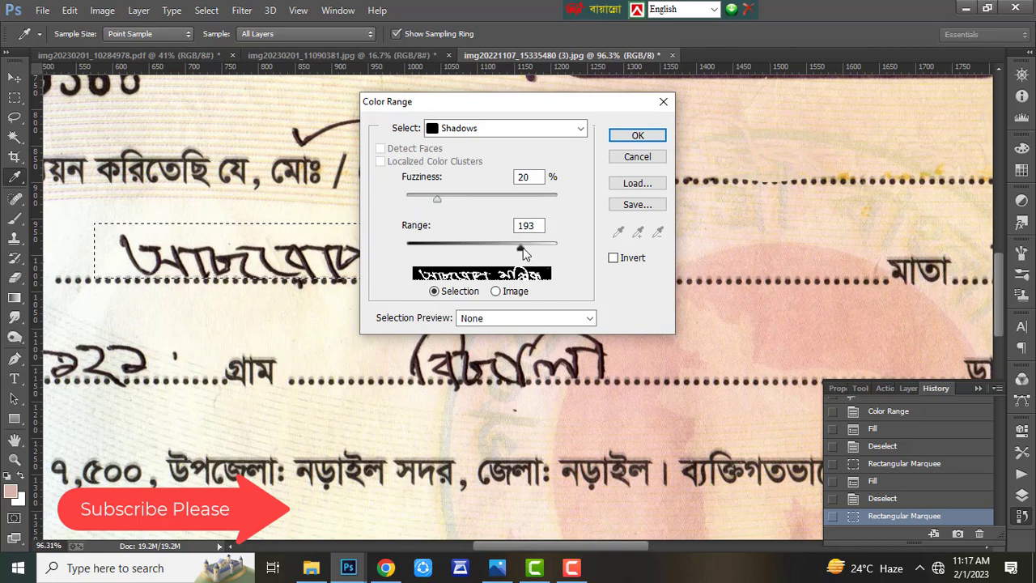
pyautogui.click(644, 136)
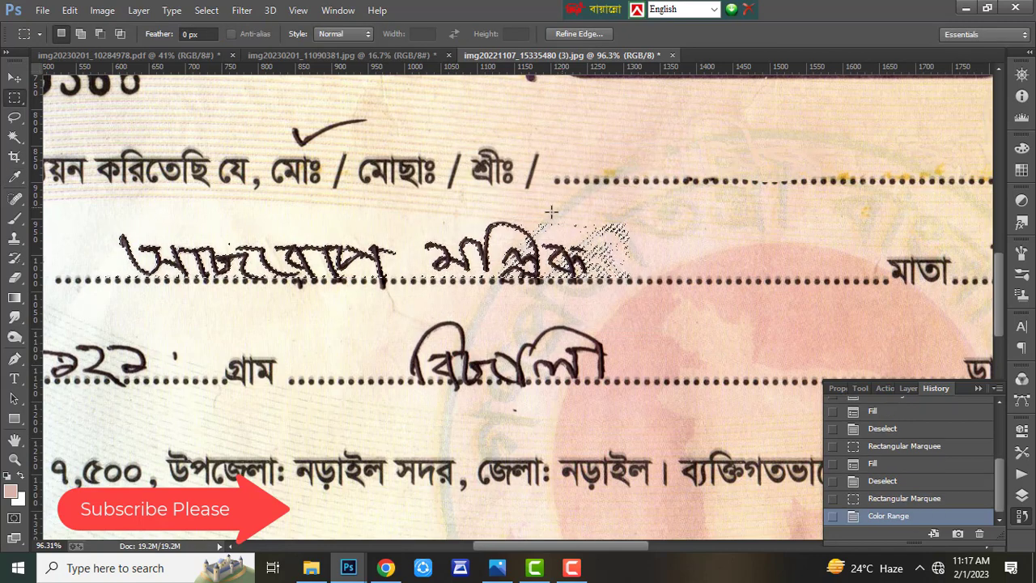
pyautogui.click(70, 11)
pyautogui.click(280, 204)
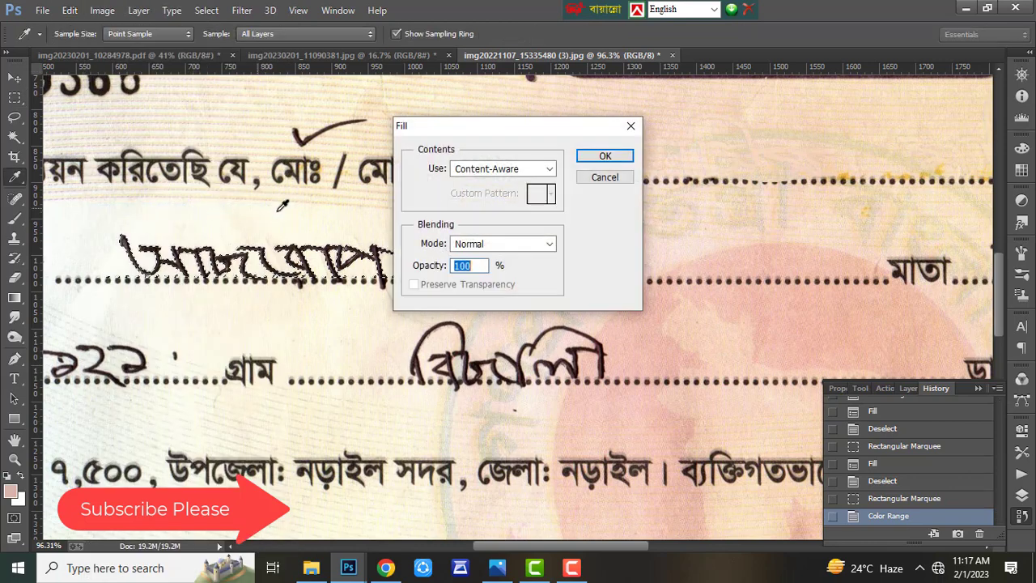
pyautogui.click(605, 156)
pyautogui.press('m')
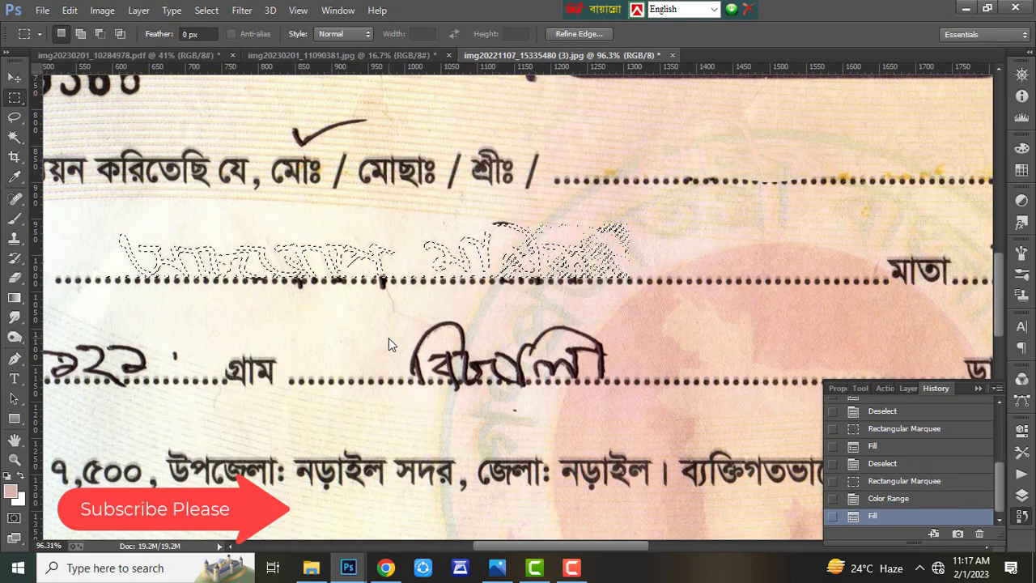
pyautogui.hotkey('ctrl', 'd')
# Step: Marquee the leftover dash above the line and Content-Aware Fill it away
pyautogui.moveTo(486, 215); pyautogui.dragTo(517, 230)
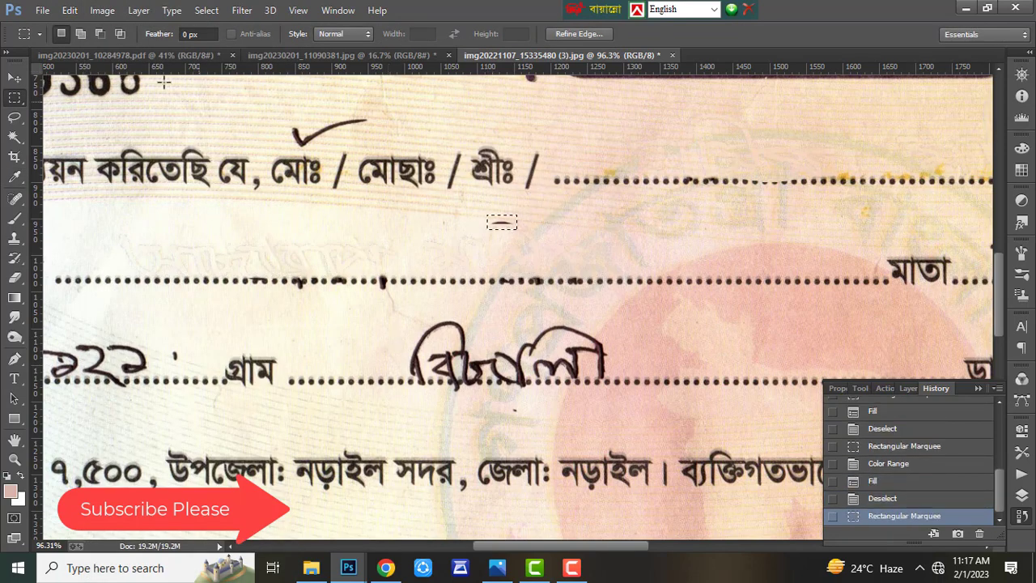
pyautogui.click(69, 11)
pyautogui.click(243, 208)
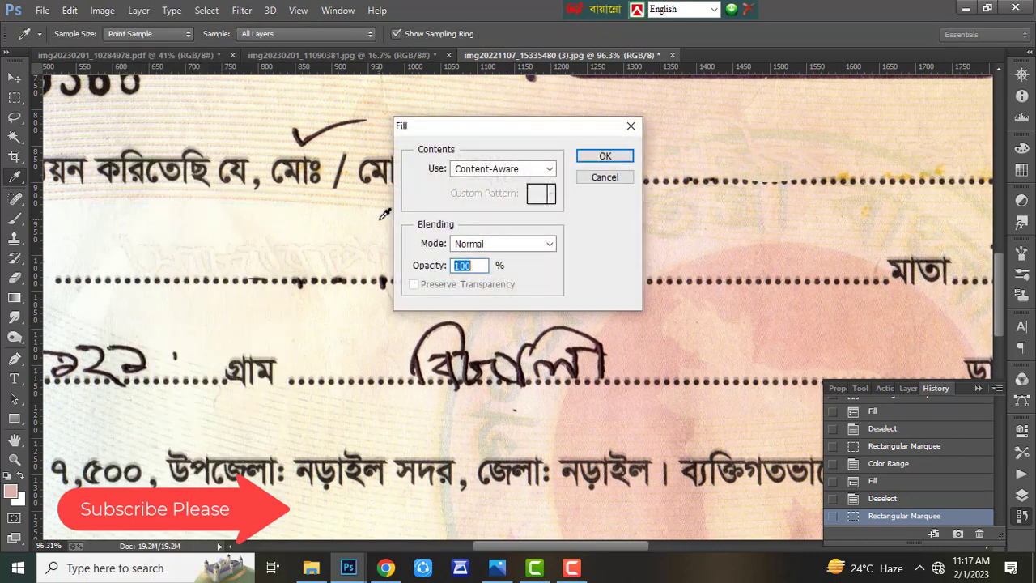
pyautogui.click(605, 156)
pyautogui.hotkey('ctrl', 'd')
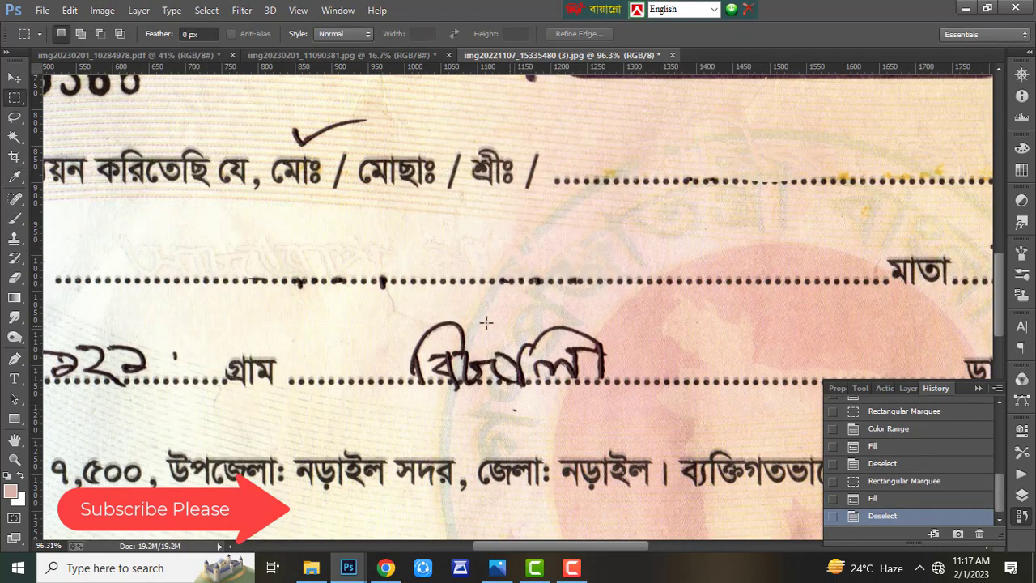
# Step: Box in the handwritten name beside মাতা with a rectangular marquee
pyautogui.scroll(-4, 486, 322)
pyautogui.scroll(2, 822, 304)
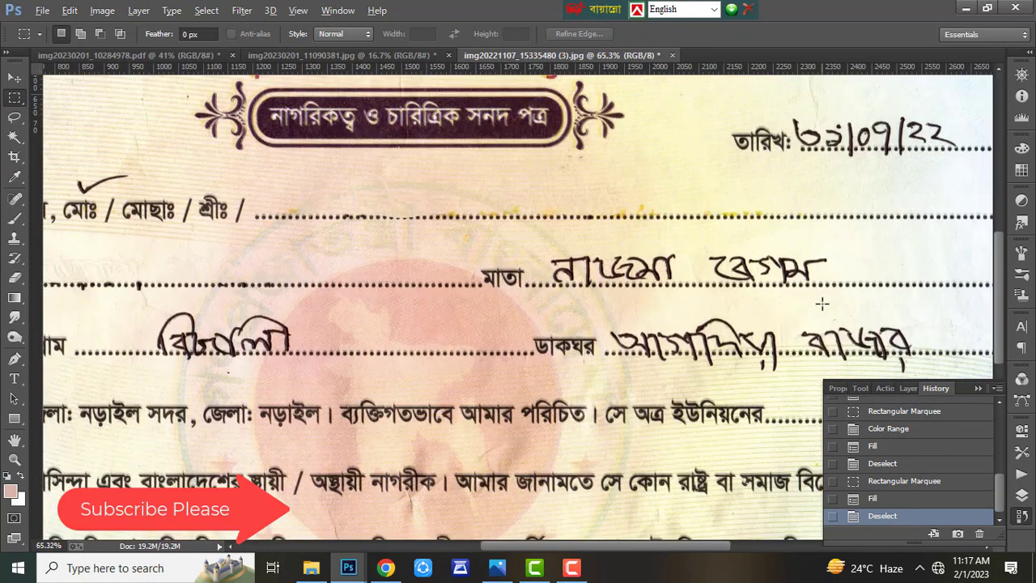
pyautogui.scroll(3, 822, 304)
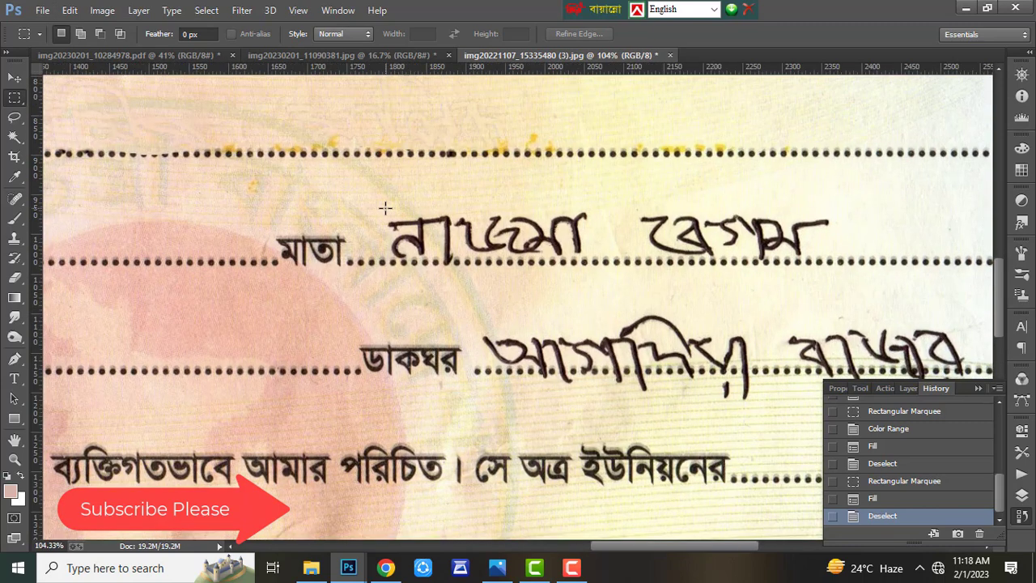
pyautogui.moveTo(386, 208); pyautogui.dragTo(835, 259)
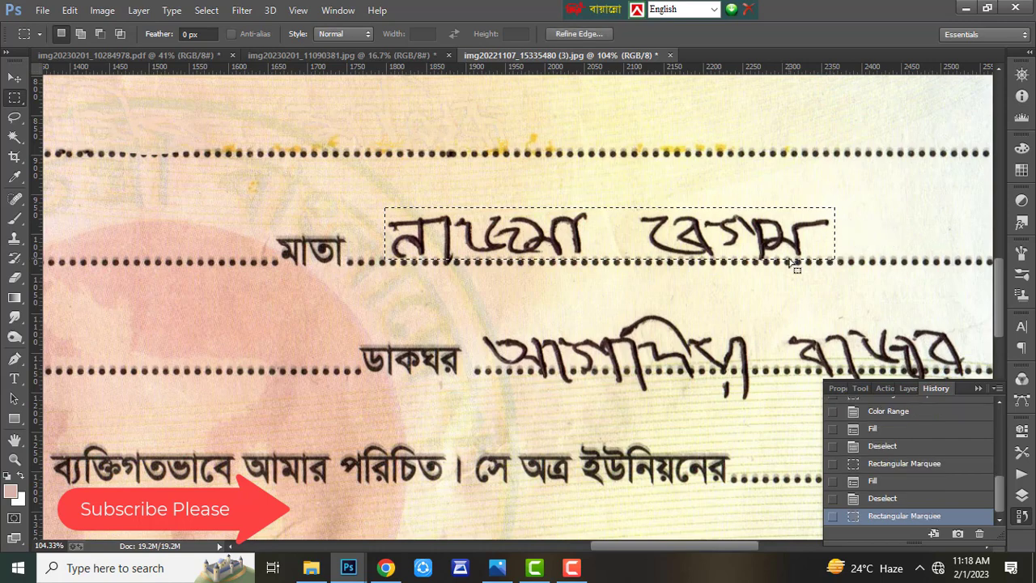
# Step: Narrow to the dark ink with Color Range Shadows, Content-Aware Fill it, and deselect
pyautogui.click(206, 10)
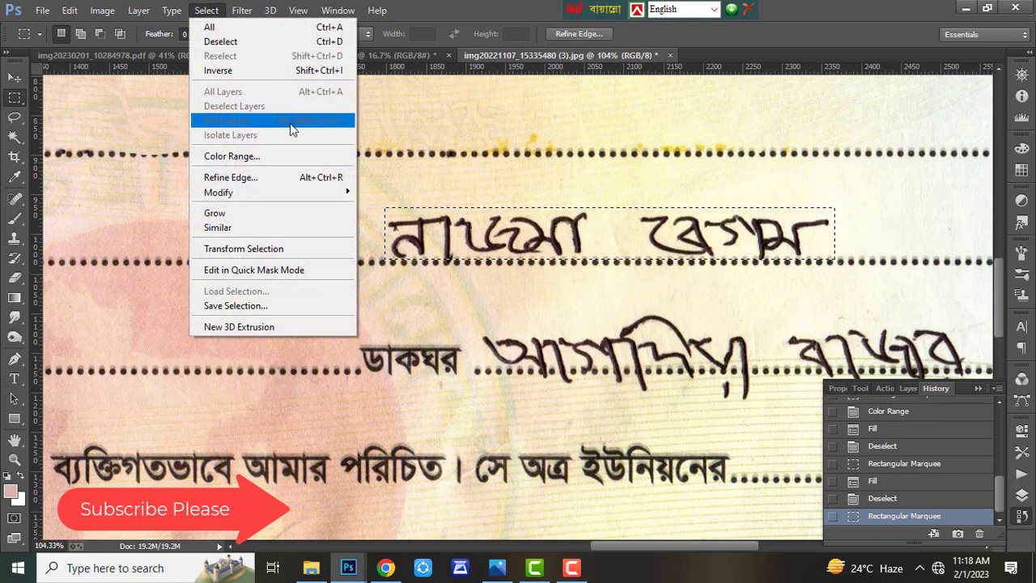
pyautogui.click(255, 155)
pyautogui.click(657, 134)
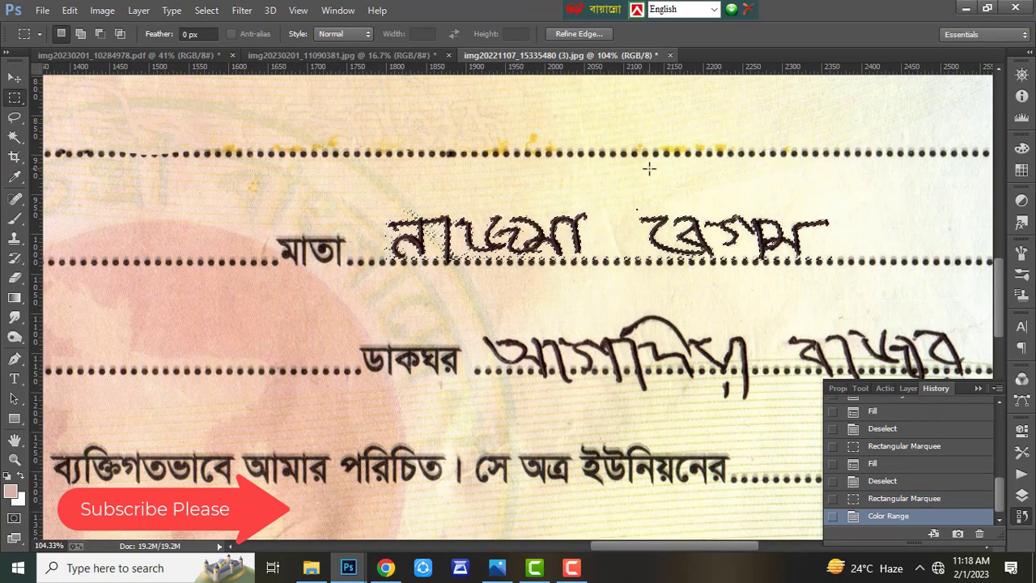
pyautogui.click(70, 9)
pyautogui.click(113, 210)
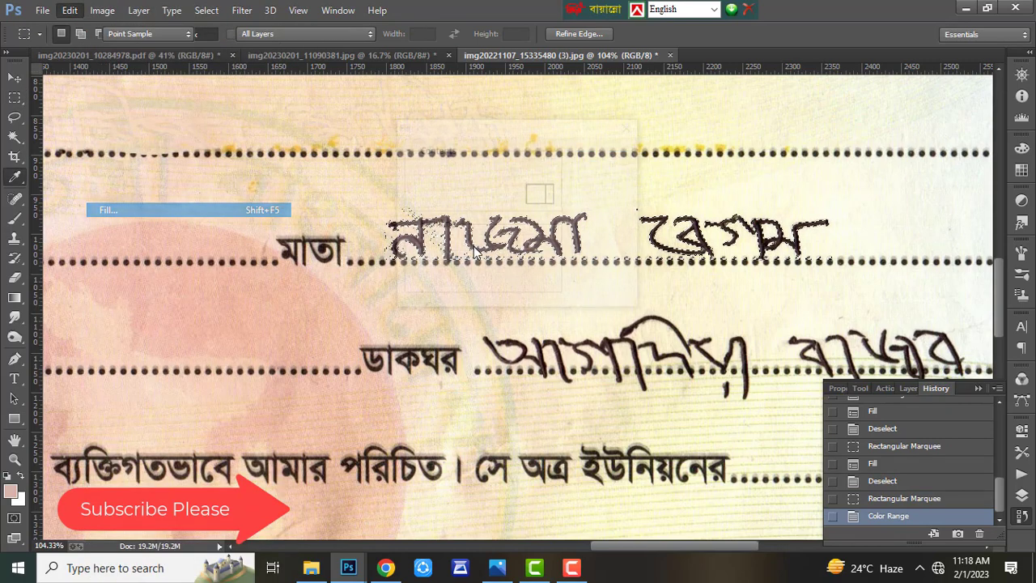
pyautogui.click(606, 156)
pyautogui.press('m')
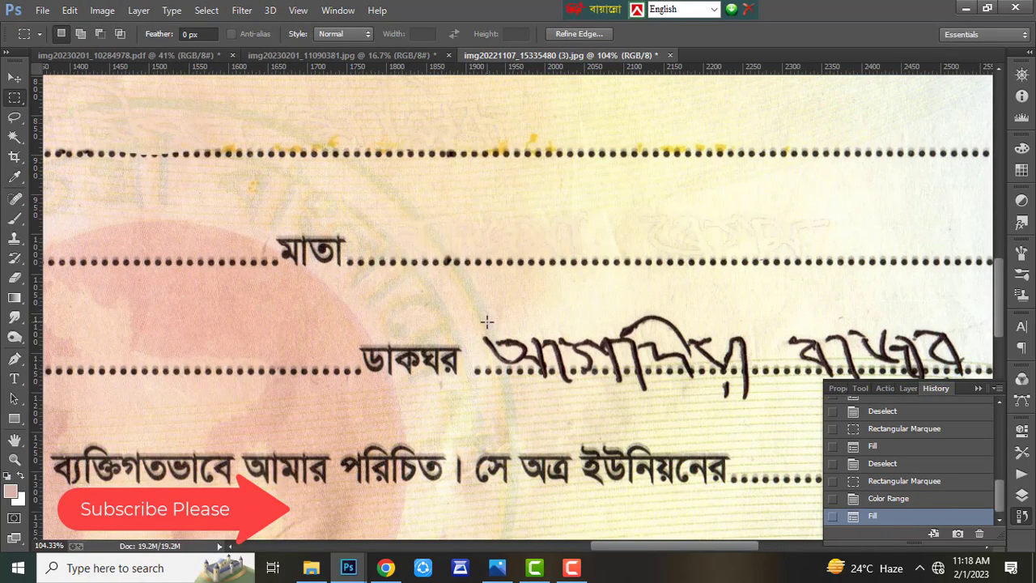
pyautogui.hotkey('ctrl', 'd')
pyautogui.scroll(-6, 487, 322)
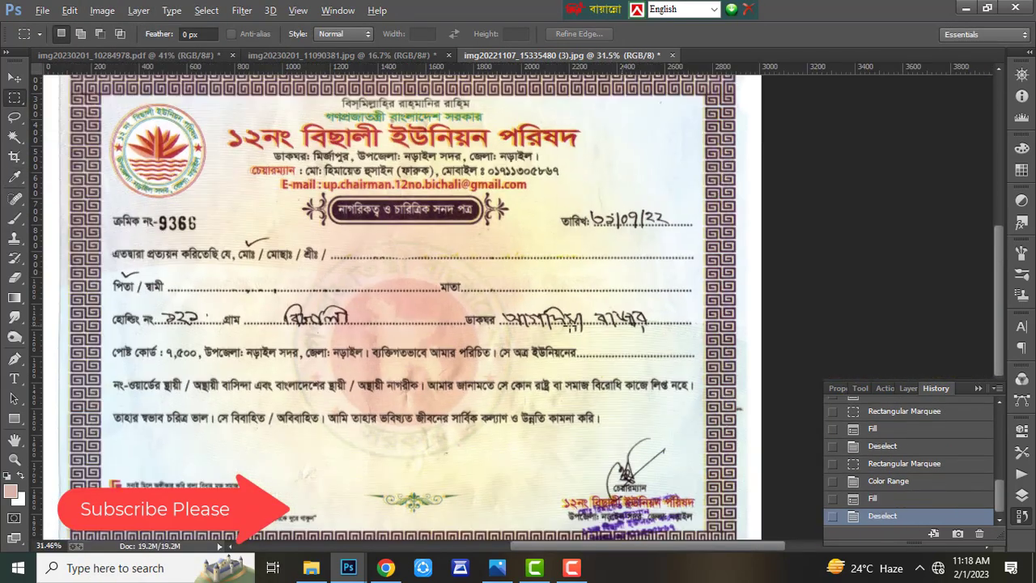
# Step: Bring the হোল্ডিং নং row into view and pick the Lasso tool for its entries
pyautogui.scroll(3, 240, 326)
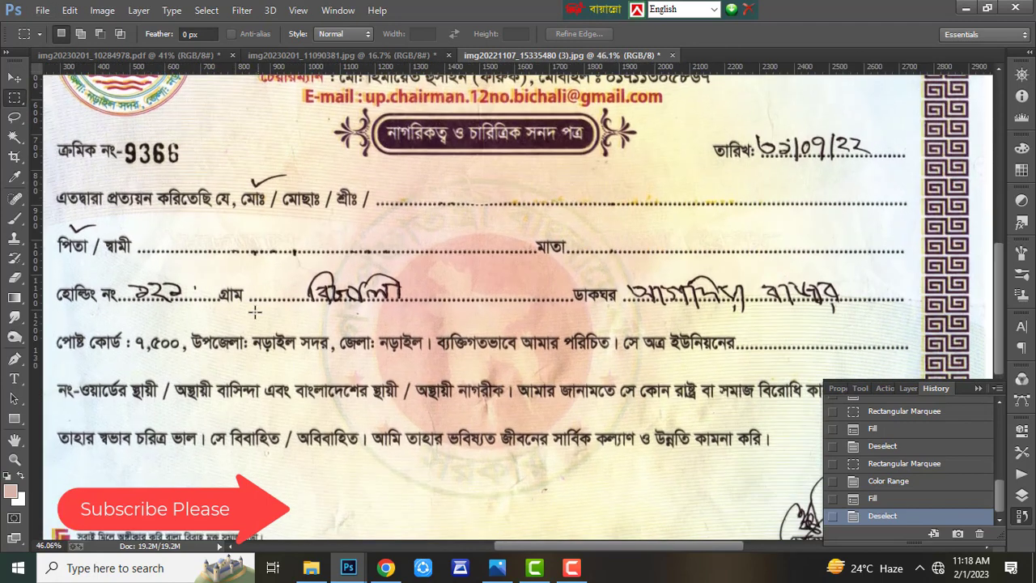
pyautogui.scroll(-1, 254, 312)
pyautogui.press('l')
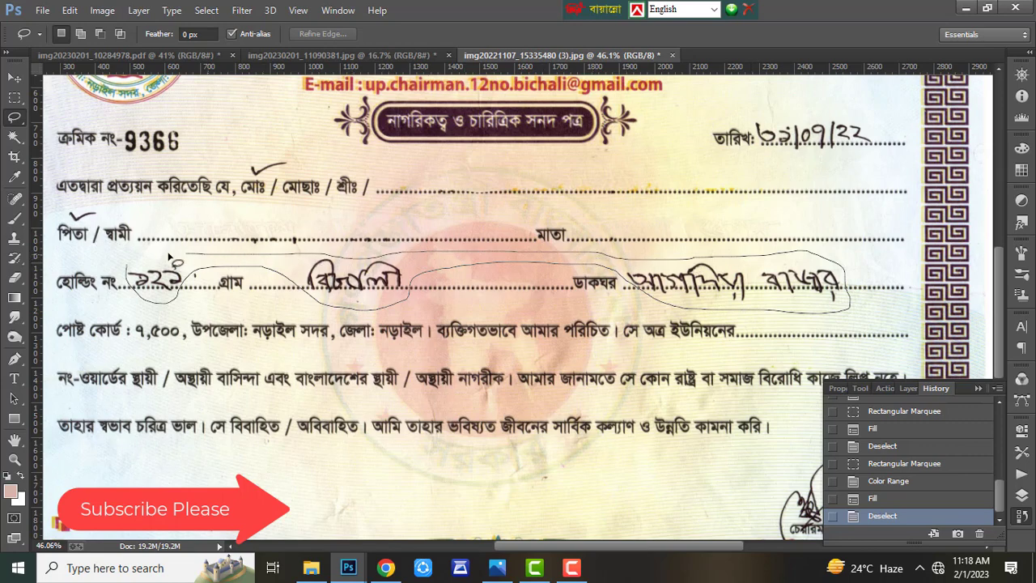
# Step: Lasso the holding-row entries and narrow to their dark ink with Color Range Shadows
pyautogui.moveTo(169, 258); pyautogui.dragTo(161, 262)
pyautogui.click(206, 9)
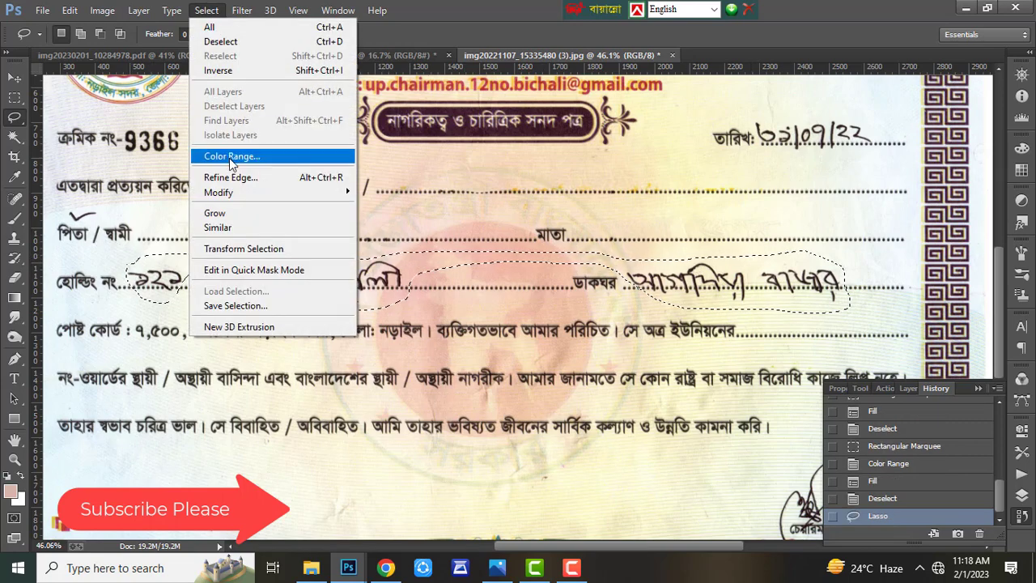
pyautogui.click(232, 158)
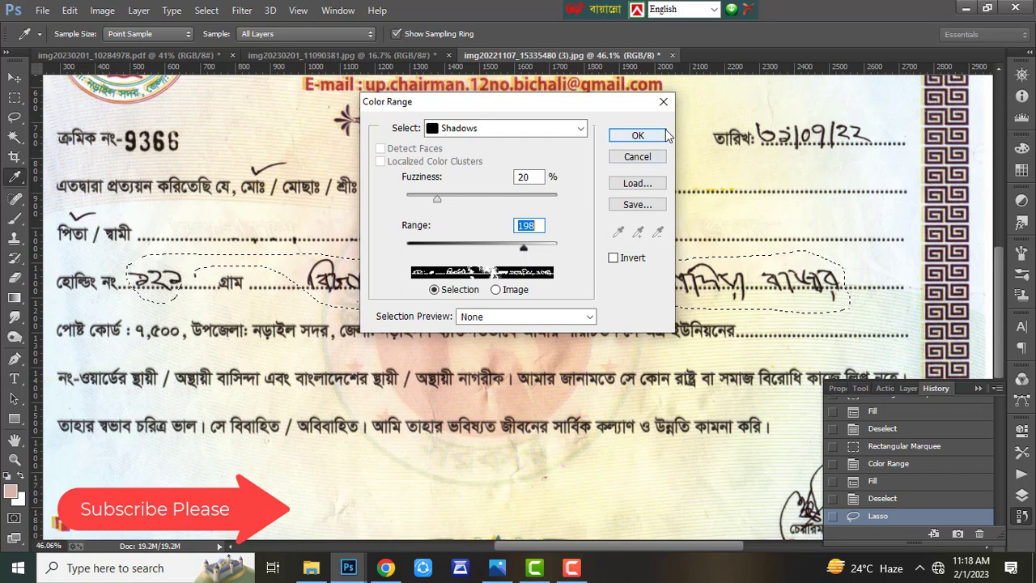
pyautogui.click(638, 135)
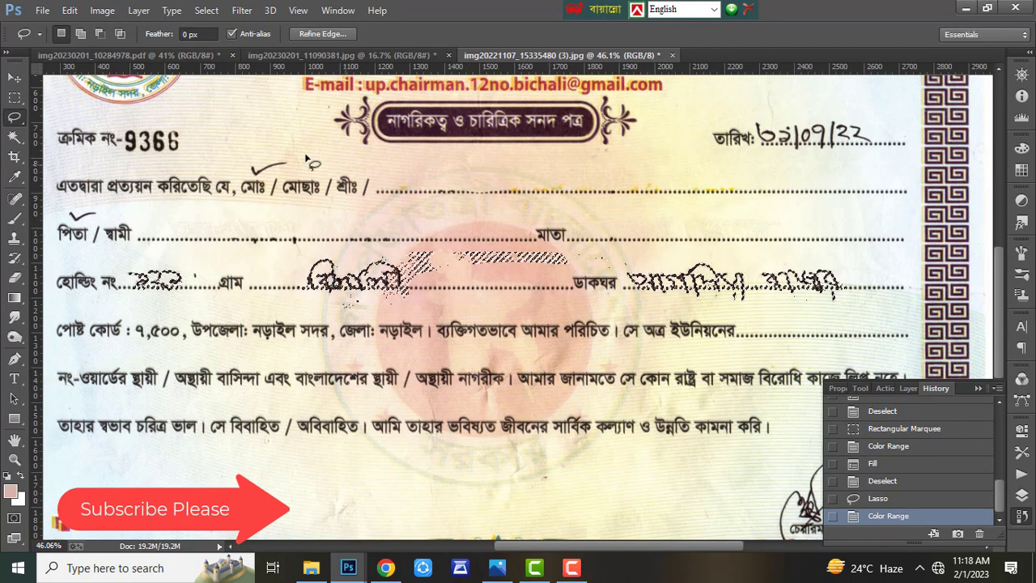
# Step: Content-Aware Fill the selected holding, village and post office ink away, then deselect
pyautogui.click(69, 10)
pyautogui.click(113, 211)
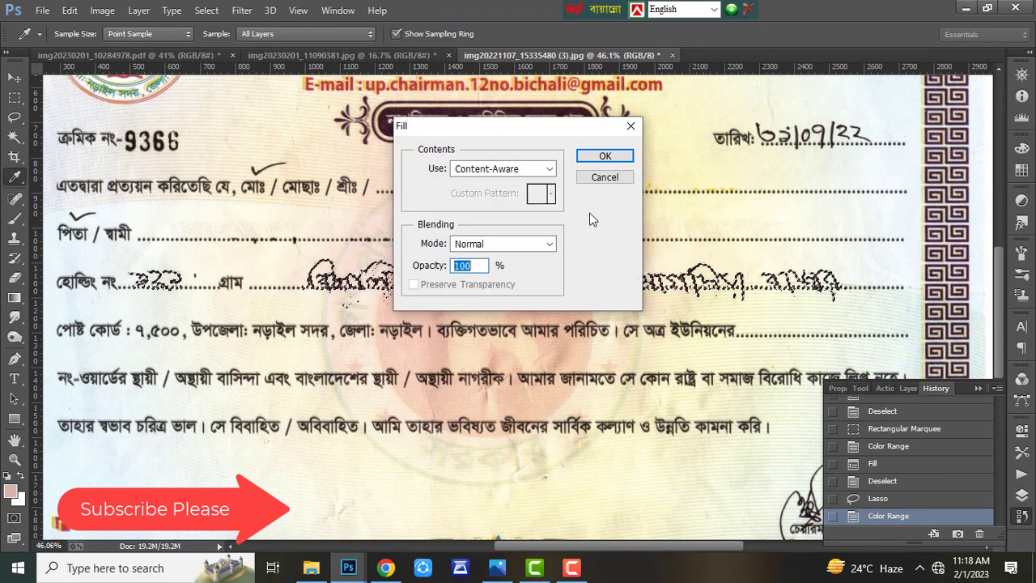
pyautogui.click(599, 155)
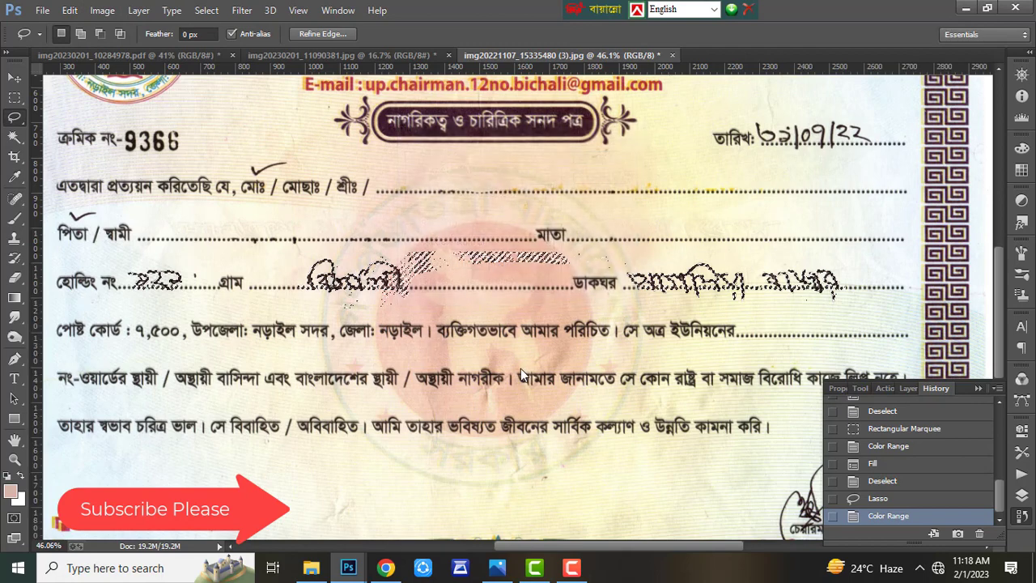
pyautogui.hotkey('ctrl', 'd')
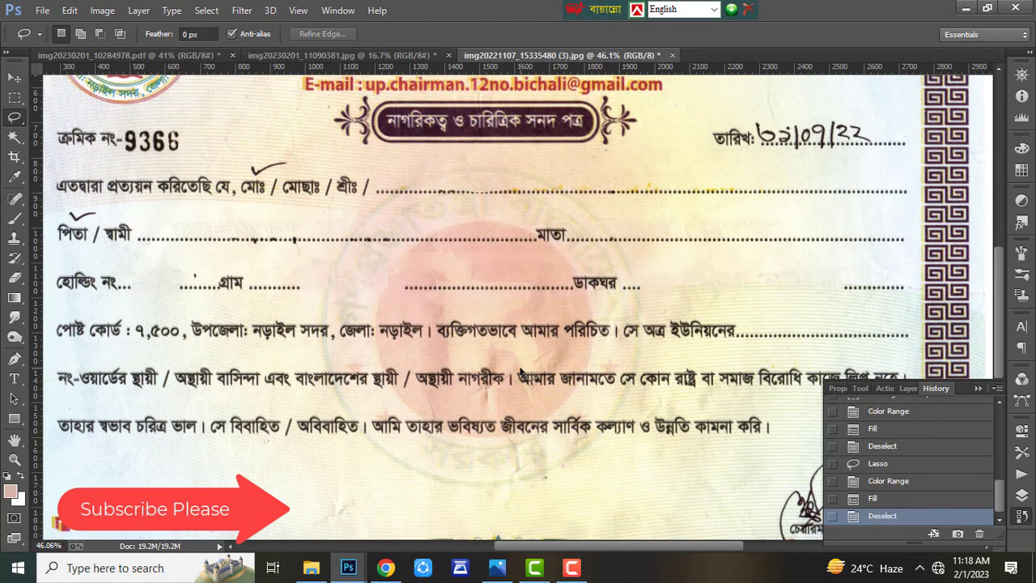
pyautogui.scroll(3, 521, 372)
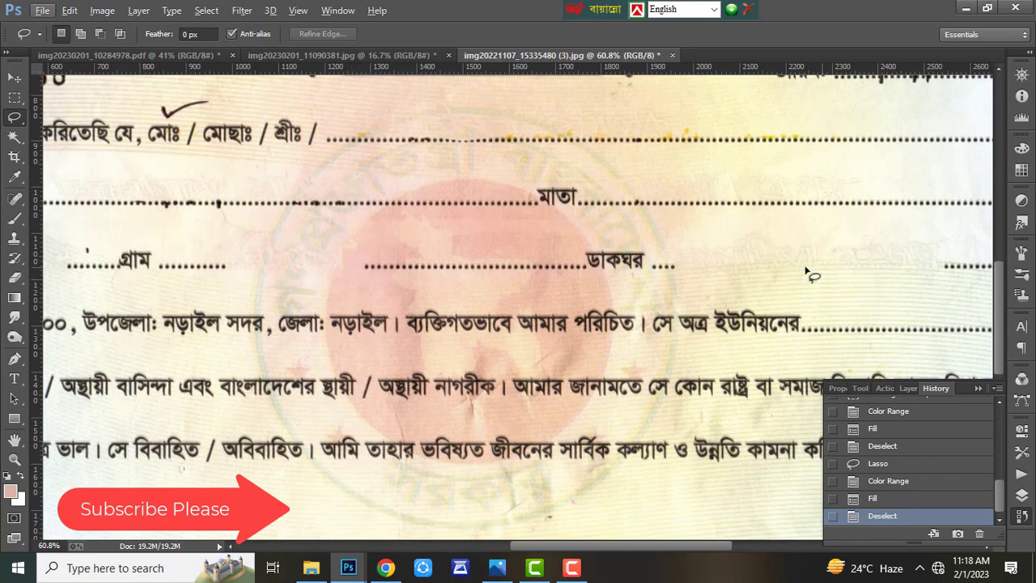
pyautogui.scroll(-3, 841, 268)
pyautogui.scroll(5, 415, 255)
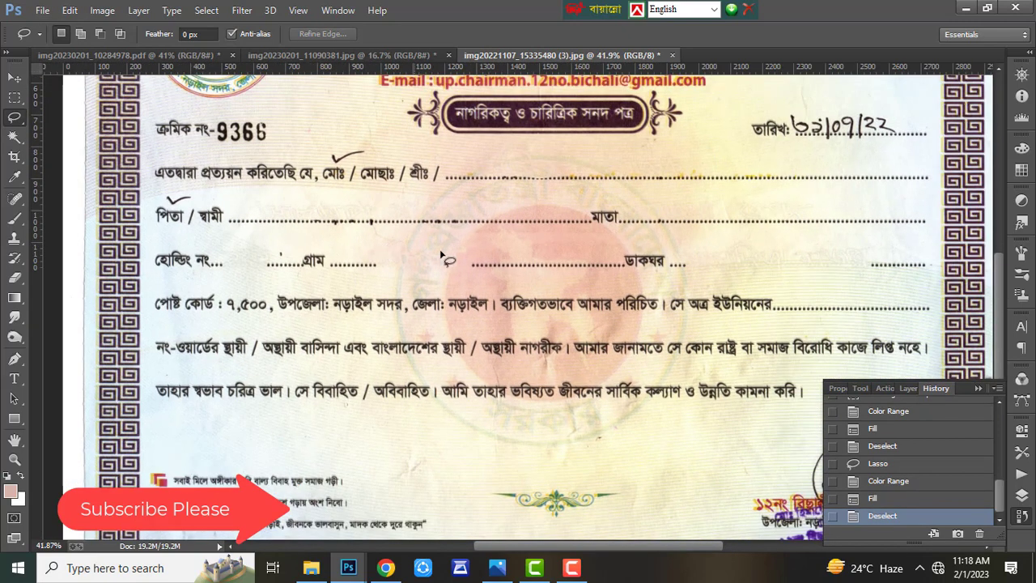
pyautogui.scroll(1, 510, 221)
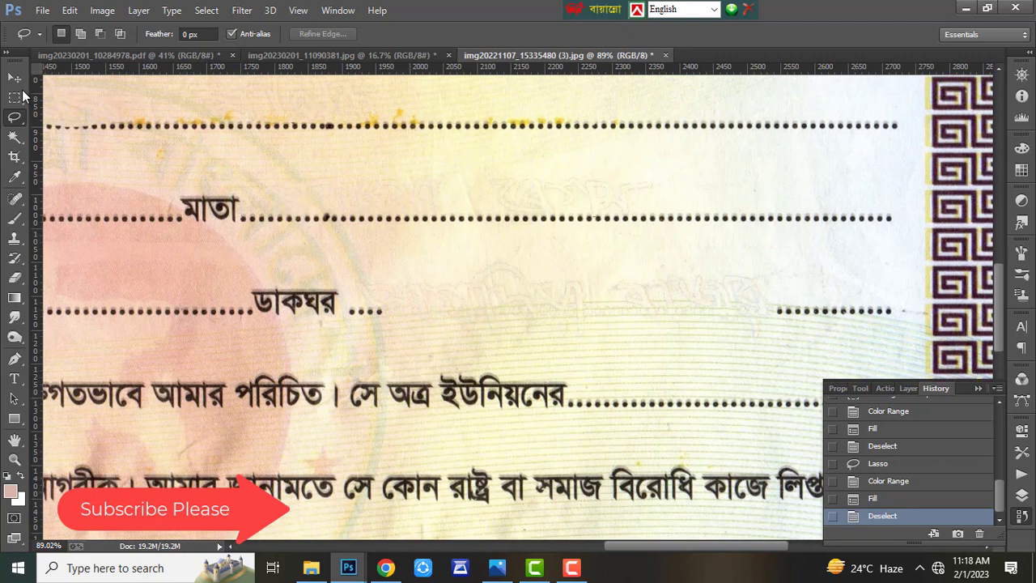
# Step: Select only the dots right of মাতা using a marquee plus Color Range Shadows
pyautogui.press('m')
pyautogui.moveTo(498, 211); pyautogui.dragTo(877, 225)
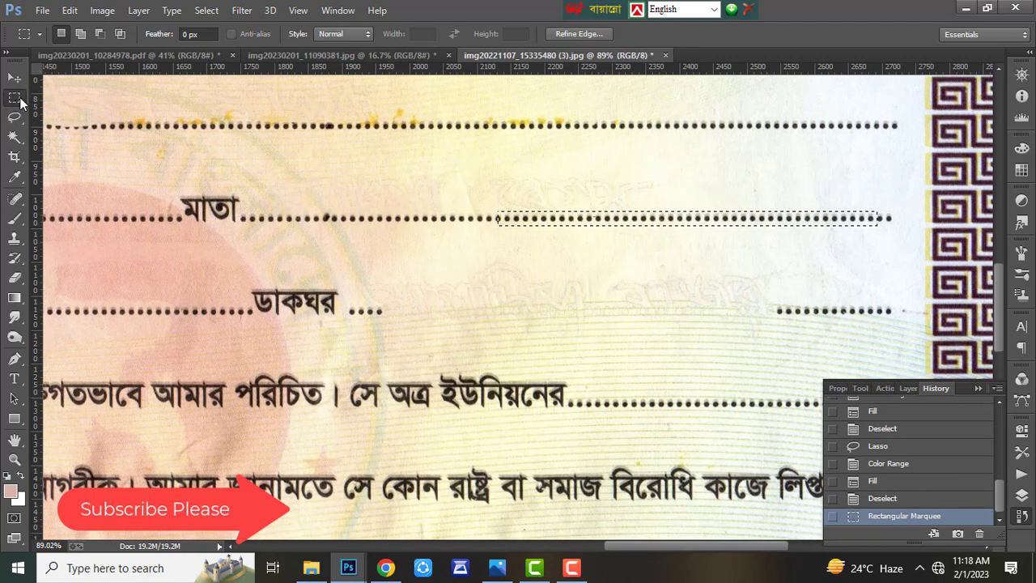
pyautogui.click(206, 10)
pyautogui.click(312, 158)
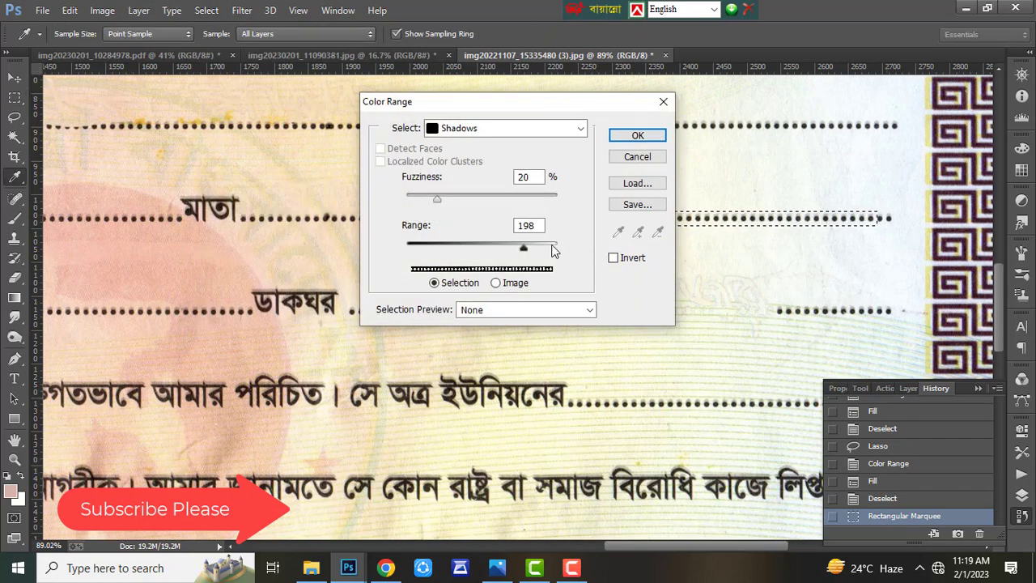
pyautogui.click(644, 136)
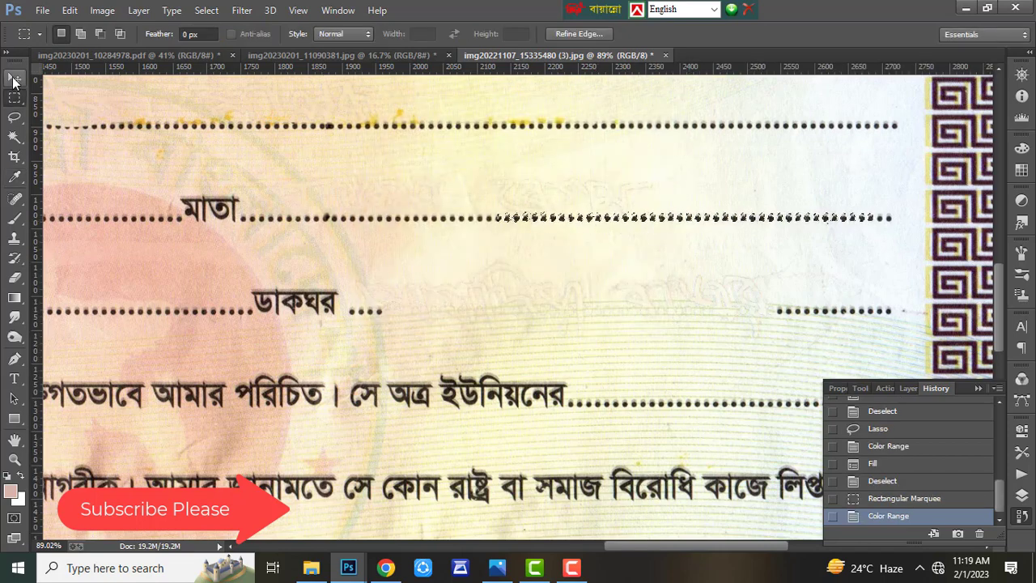
# Step: Alt-drag a copy of the dots into the ডাকঘর line gap and nudge them right
pyautogui.click(14, 79)
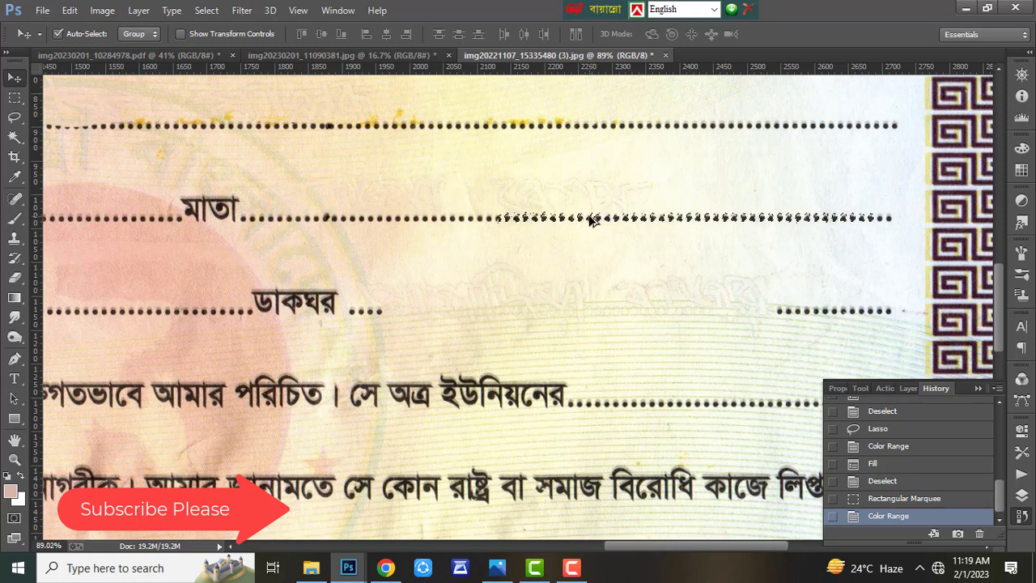
pyautogui.press('alt')
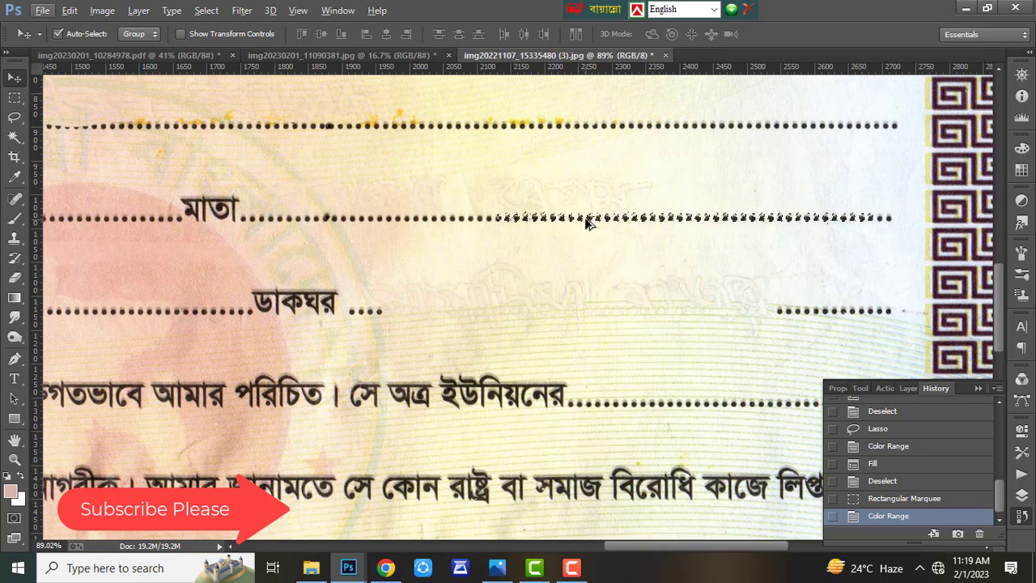
pyautogui.moveTo(591, 224); pyautogui.dragTo(471, 317)
pyautogui.scroll(7, 782, 313)
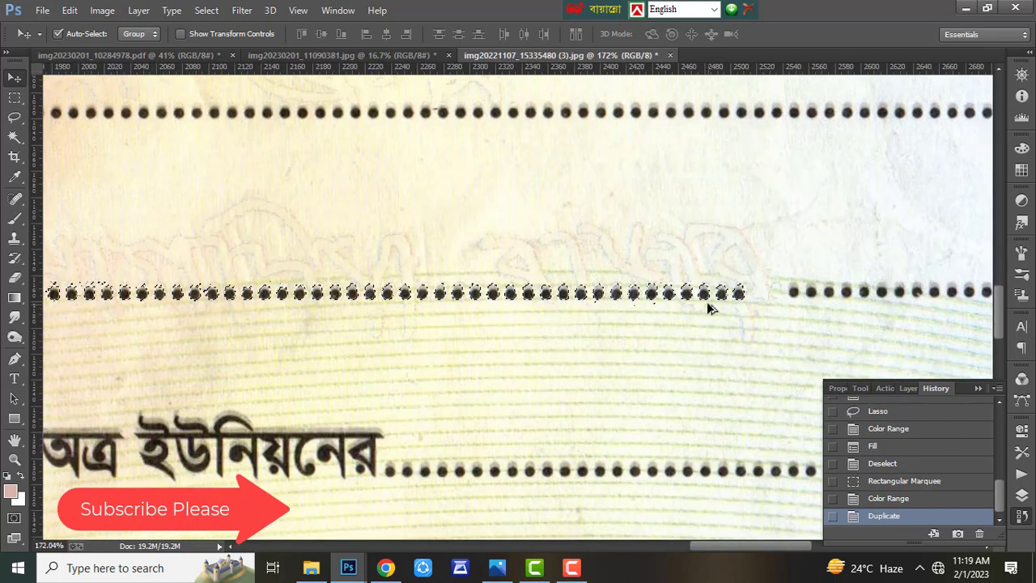
pyautogui.moveTo(731, 294); pyautogui.dragTo(793, 295)
pyautogui.scroll(-5, 791, 304)
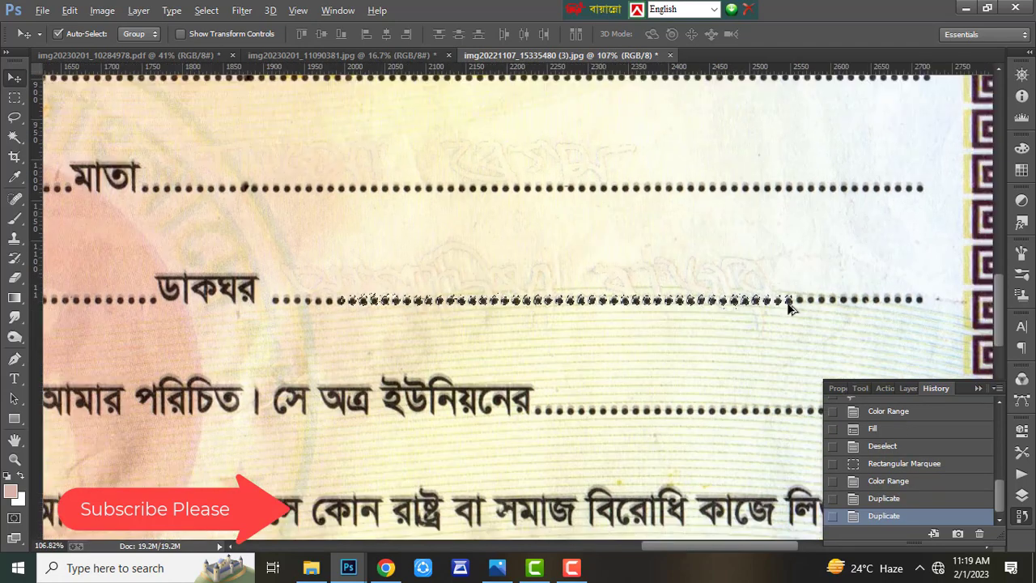
# Step: Copy the dots into the gap near গ্রাম and align them with the holding row
pyautogui.scroll(-8, 792, 305)
pyautogui.scroll(3, 166, 315)
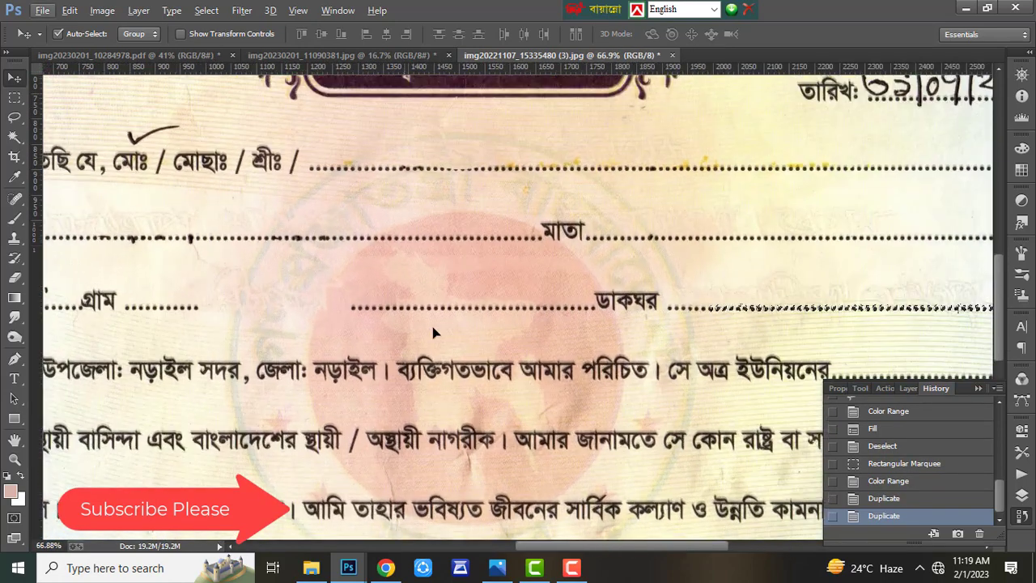
pyautogui.scroll(-1, 433, 332)
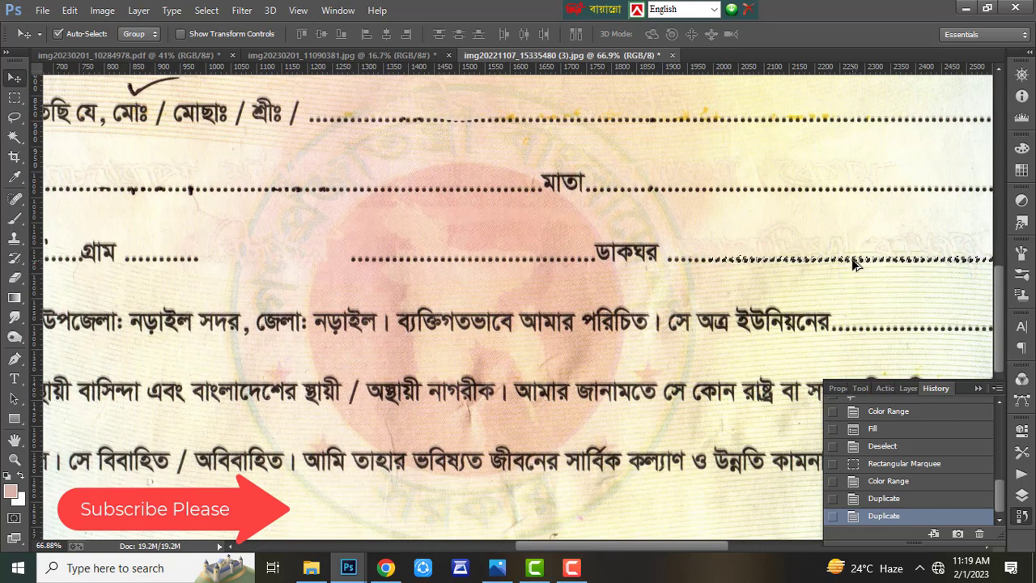
pyautogui.moveTo(854, 263); pyautogui.dragTo(322, 275)
pyautogui.scroll(5, 240, 275)
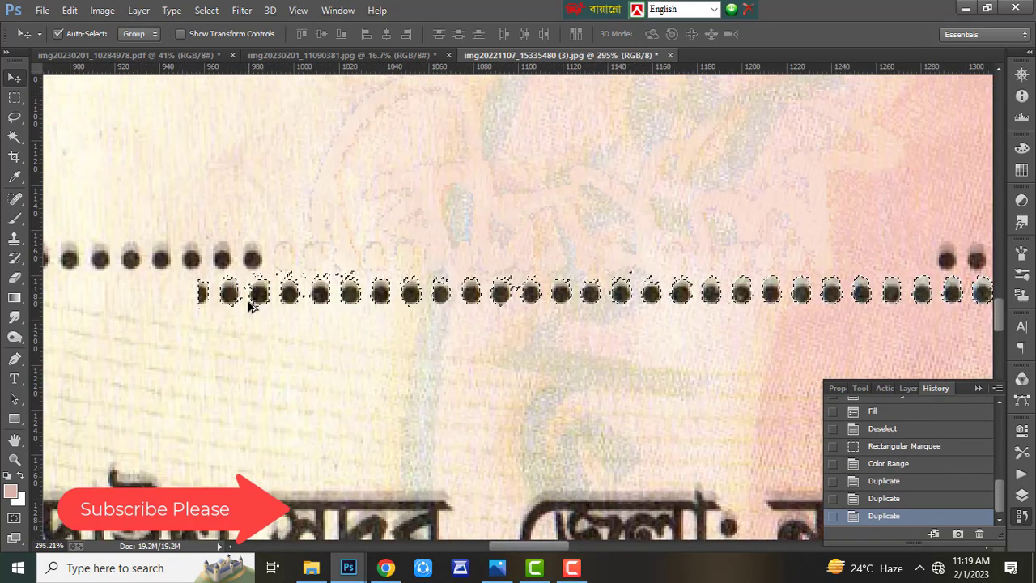
pyautogui.moveTo(251, 304); pyautogui.dragTo(252, 264)
# Step: Extend the copied dots left along the row, trim the selection at গ্রাম, and deselect
pyautogui.scroll(-8, 251, 267)
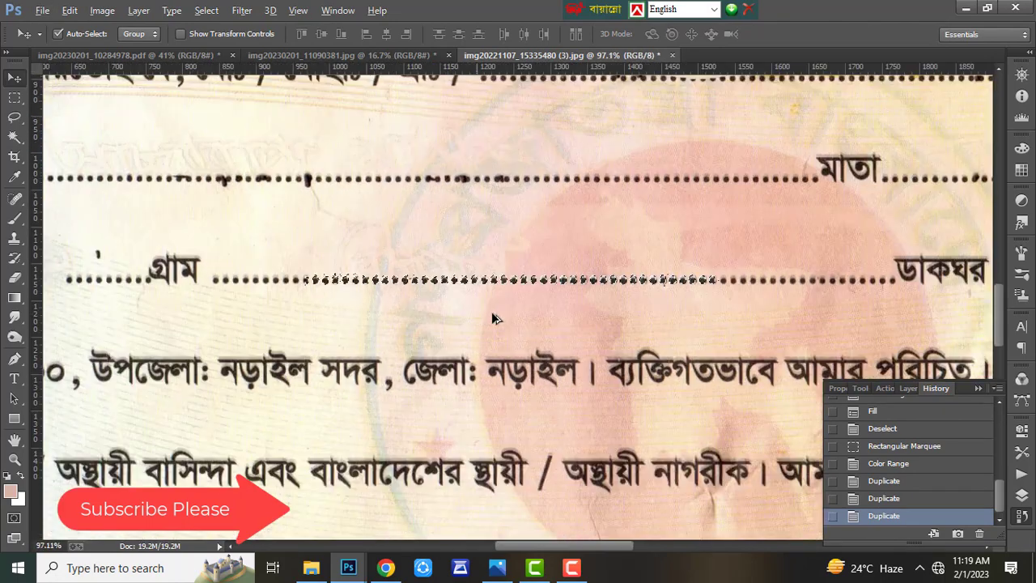
pyautogui.scroll(5, 150, 298)
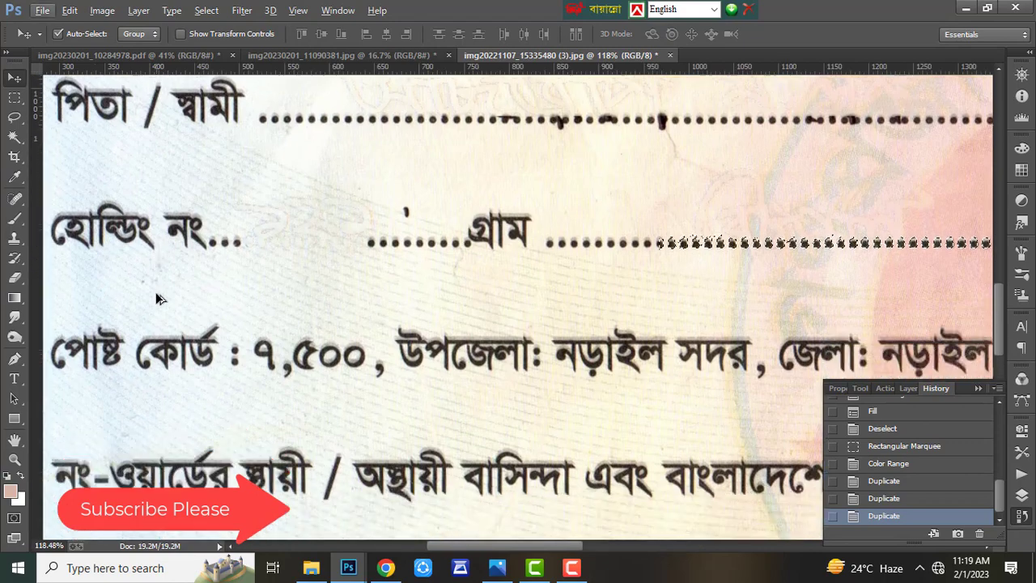
pyautogui.moveTo(800, 244); pyautogui.dragTo(264, 235)
pyautogui.scroll(1, 701, 324)
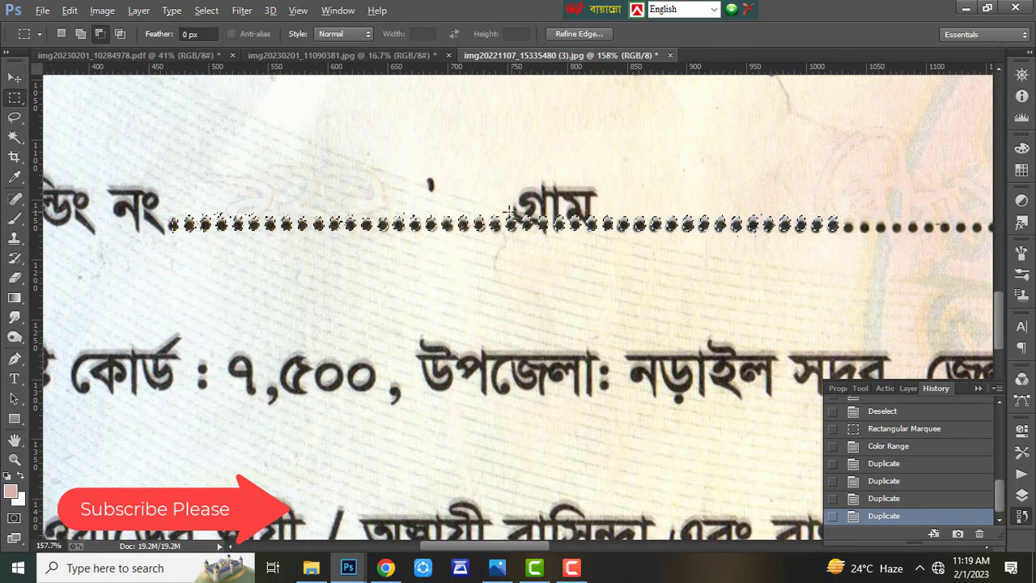
pyautogui.moveTo(505, 215); pyautogui.dragTo(937, 256)
pyautogui.scroll(-1, 448, 307)
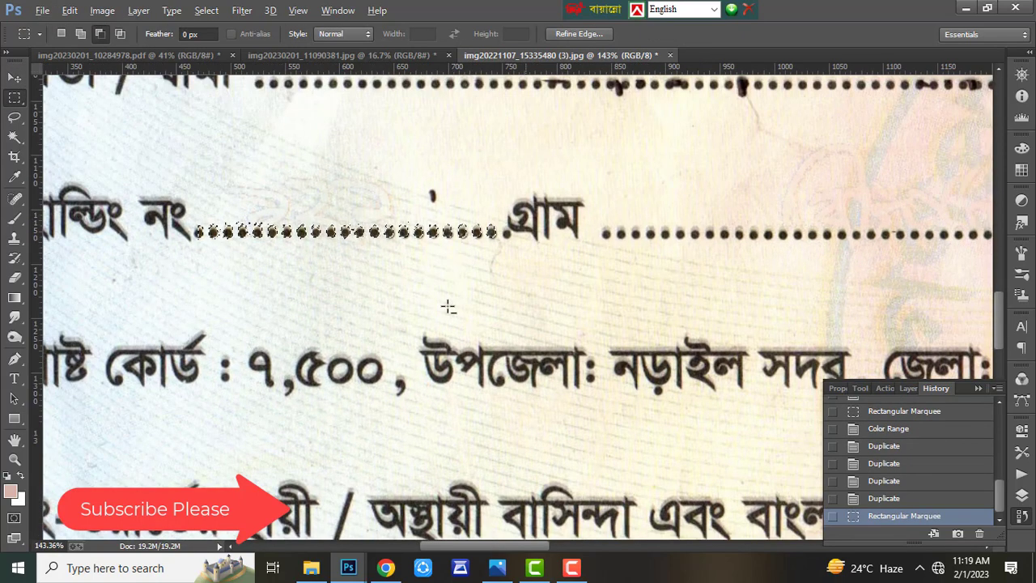
pyautogui.scroll(-10, 449, 307)
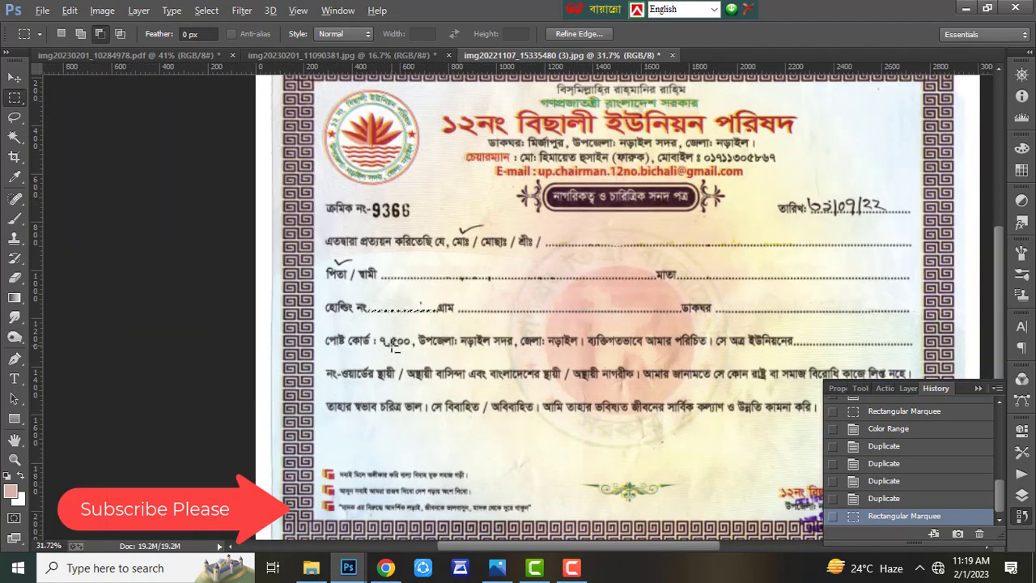
pyautogui.scroll(6, 900, 229)
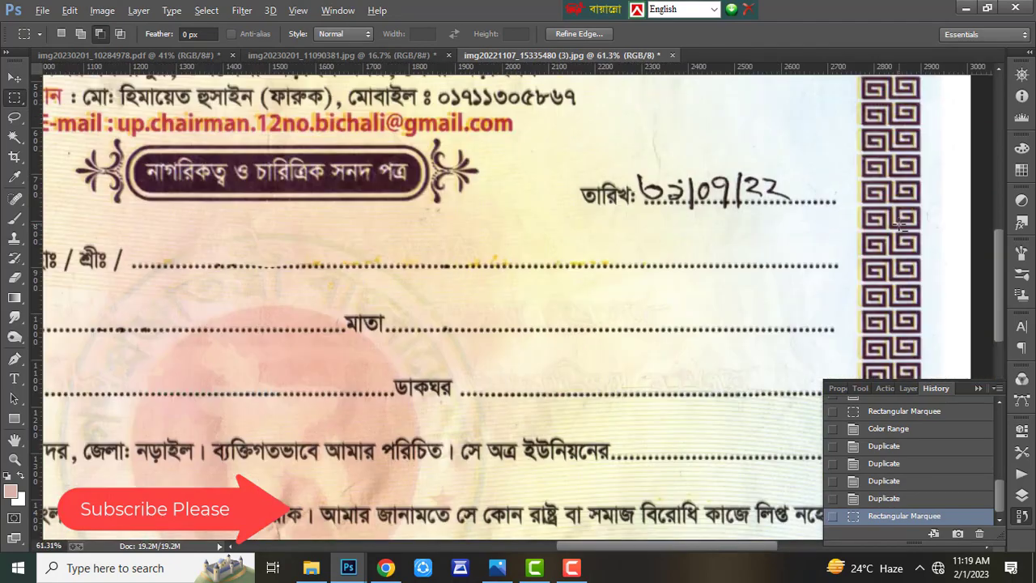
pyautogui.scroll(-1, 900, 230)
pyautogui.click(206, 10)
pyautogui.click(218, 39)
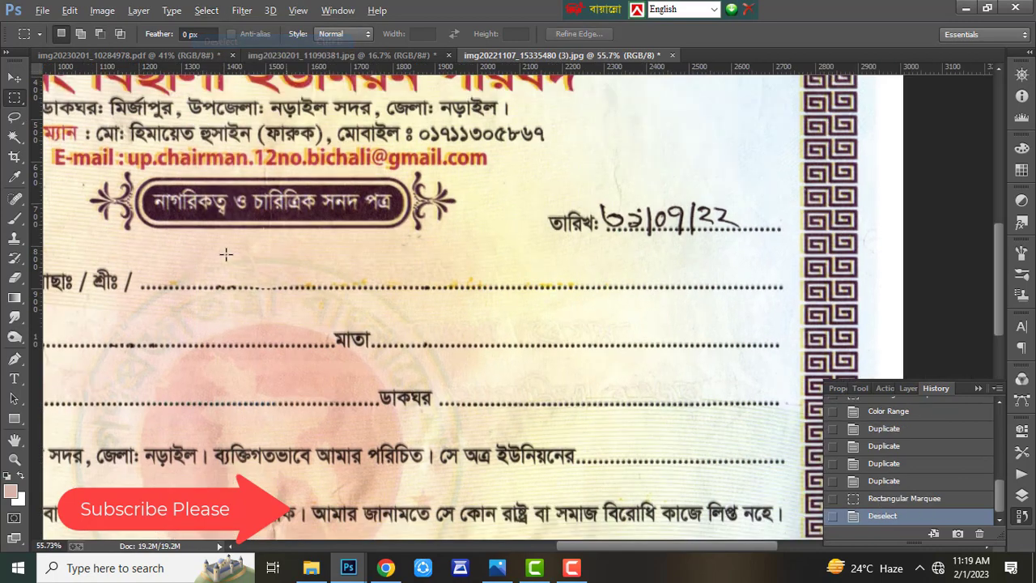
# Step: Isolate the date's dark ink with Color Range (Shadows) and content-aware fill it away
pyautogui.scroll(4, 448, 178)
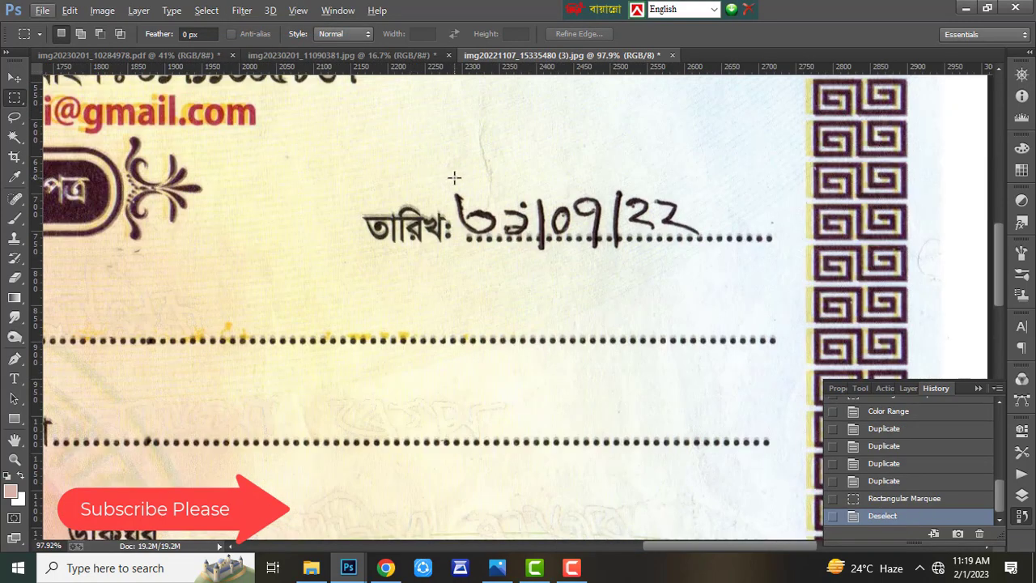
pyautogui.moveTo(454, 178); pyautogui.dragTo(743, 240)
pyautogui.click(206, 10)
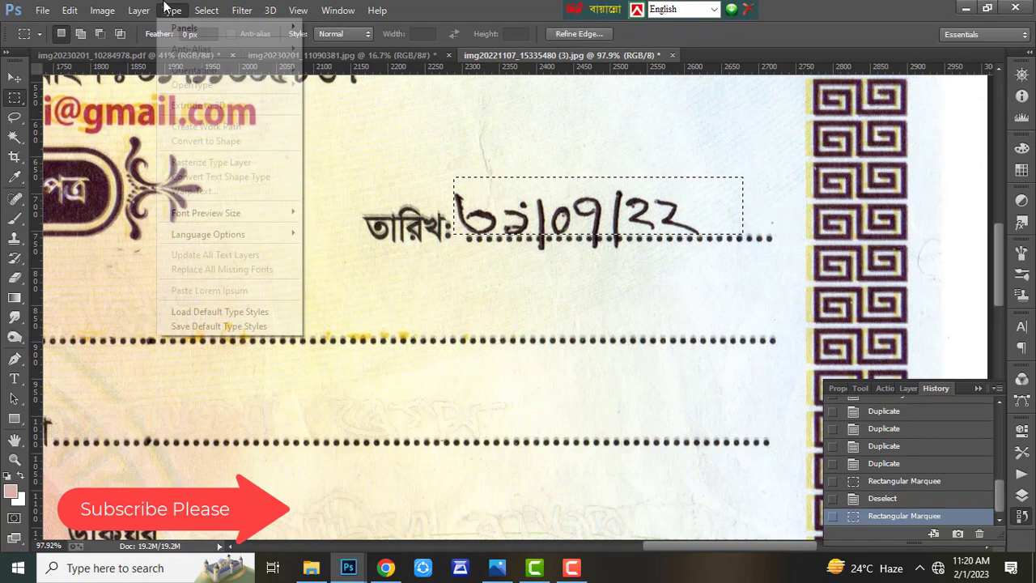
pyautogui.click(232, 156)
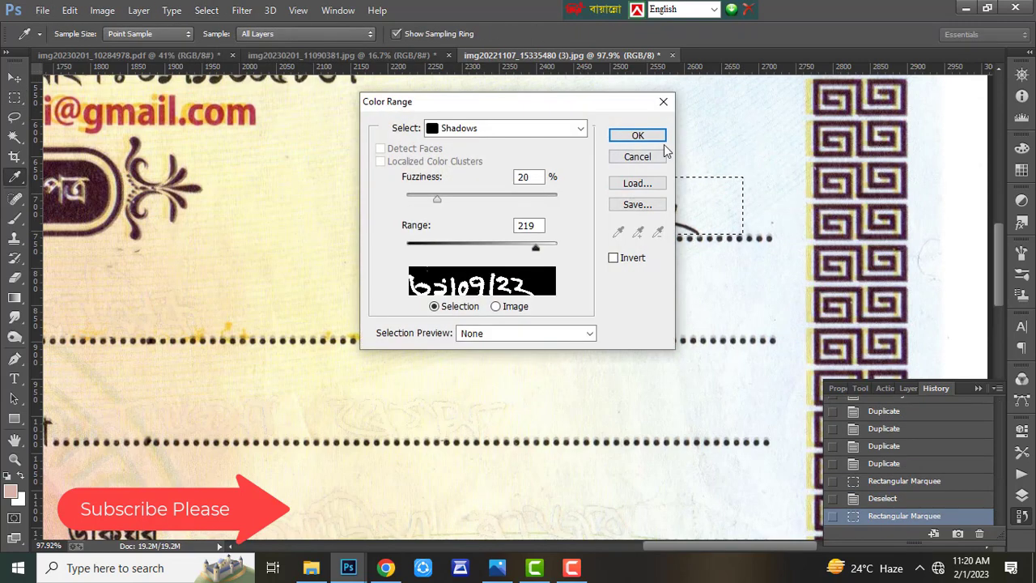
pyautogui.press('Return')
pyautogui.hotkey('shift', 'F5')
pyautogui.press('Return')
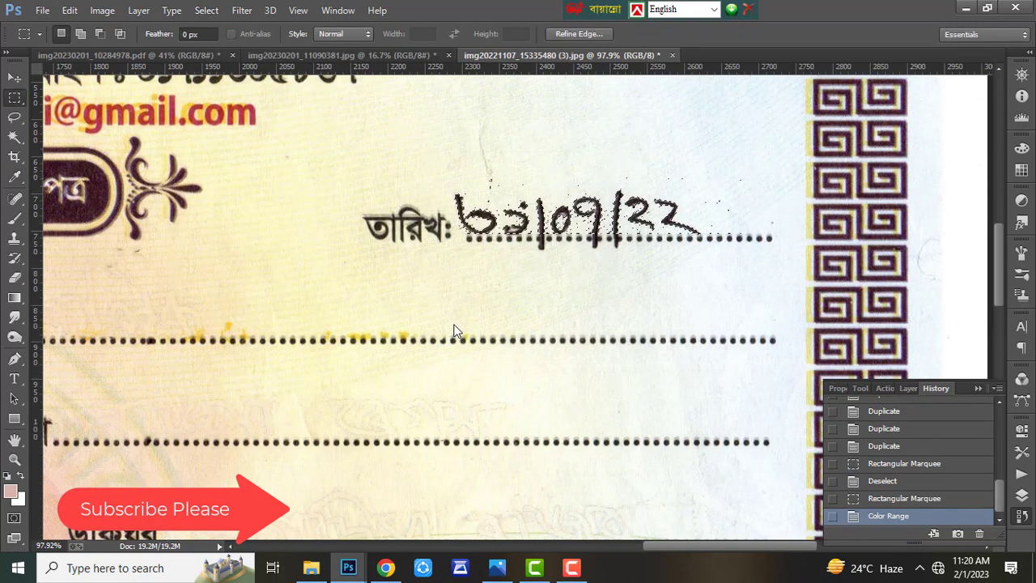
pyautogui.hotkey('ctrl', 'd')
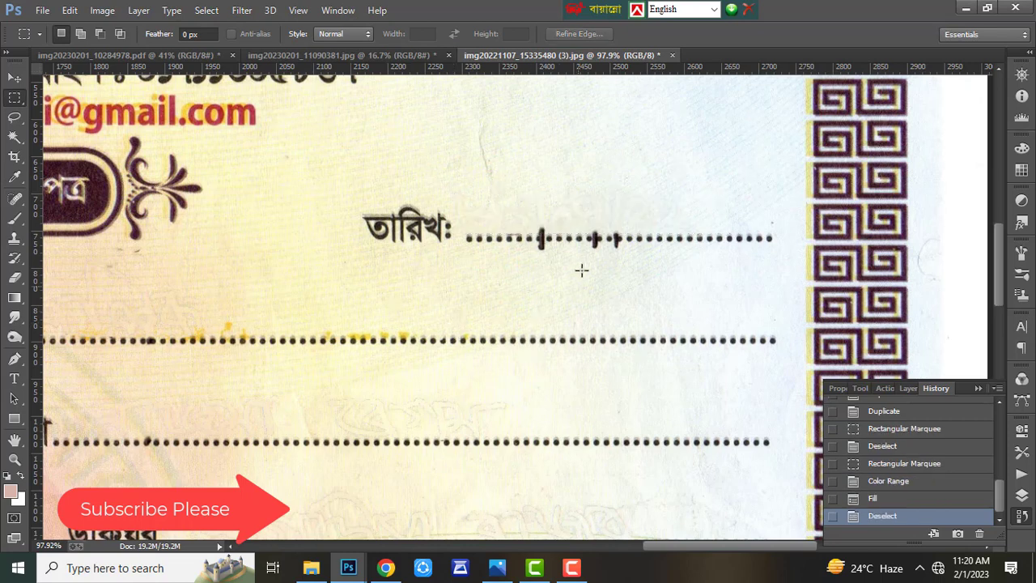
# Step: Spot-heal the vertical ink stroke and the remaining mark on the তারিখ dotted line
pyautogui.click(12, 202)
pyautogui.click(545, 230)
pyautogui.click(542, 236)
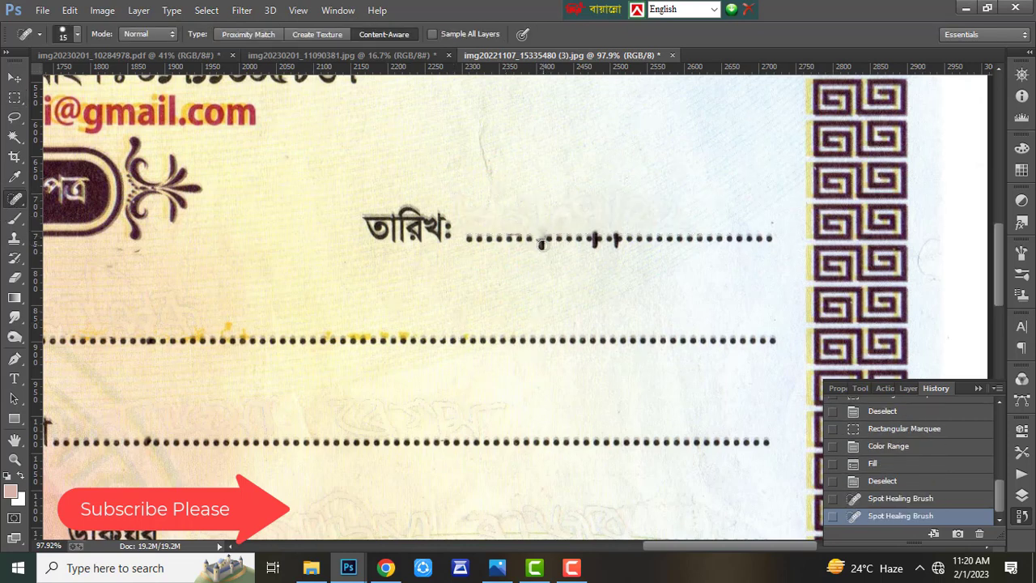
pyautogui.click(541, 241)
pyautogui.click(594, 240)
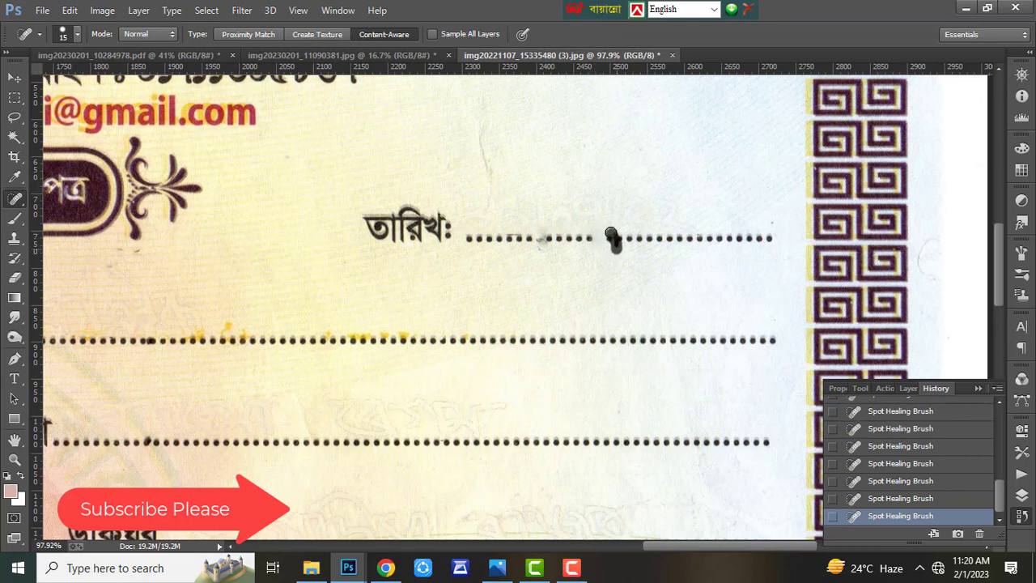
pyautogui.scroll(-6, 583, 295)
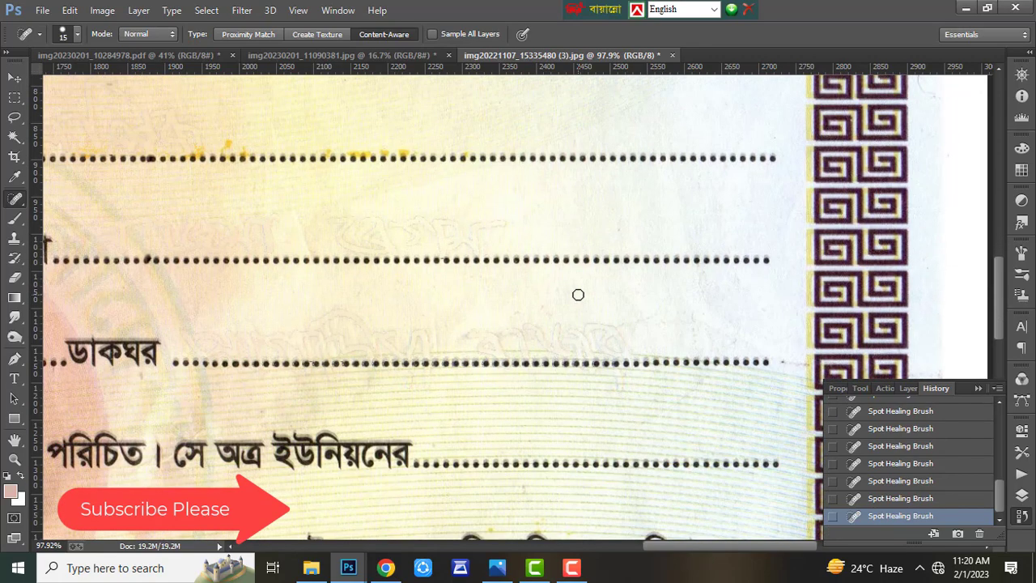
pyautogui.press('super')
pyautogui.press('super')
pyautogui.scroll(-9, 578, 294)
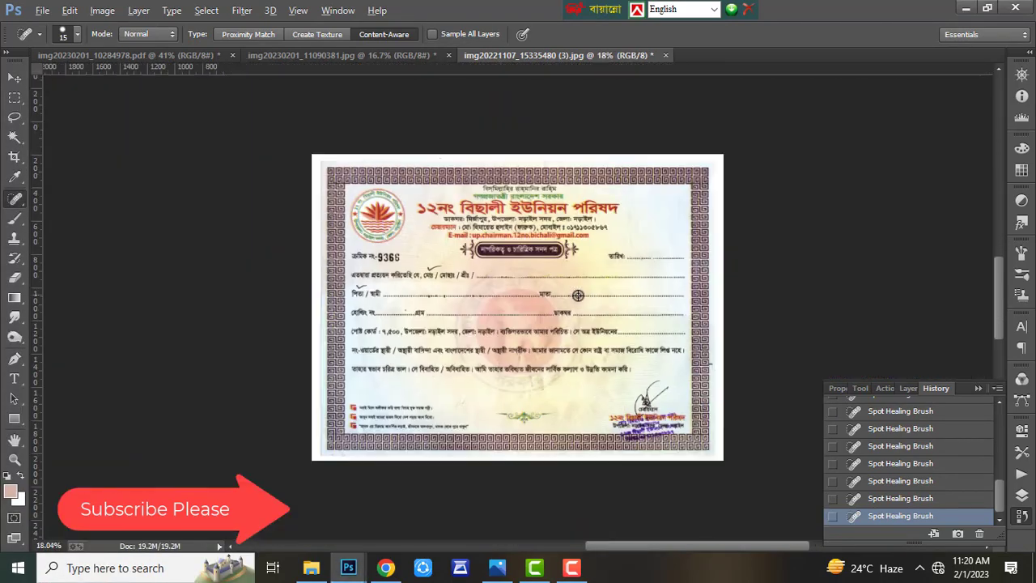
pyautogui.scroll(1, 672, 342)
pyautogui.scroll(5, 374, 279)
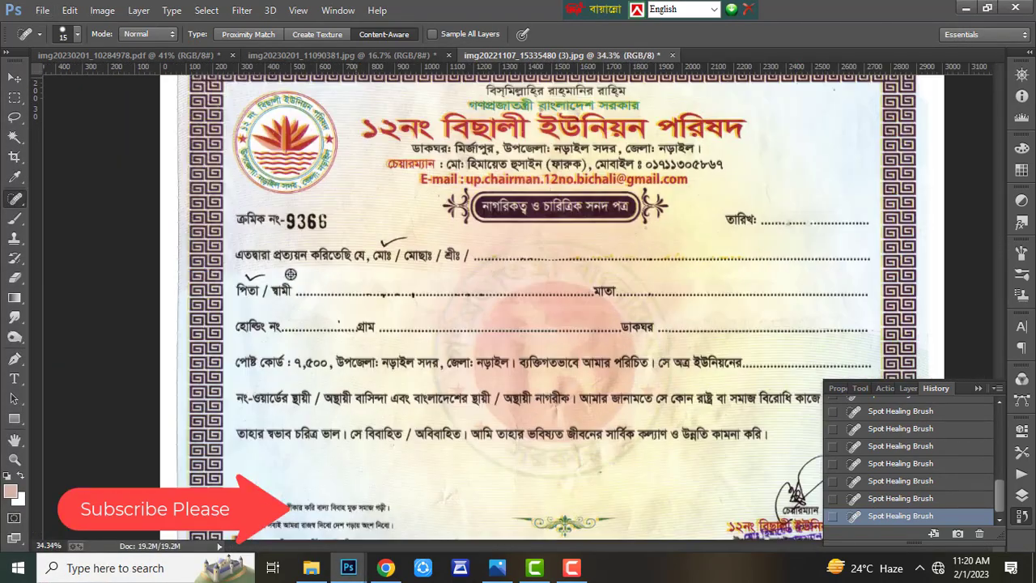
# Step: Erase the tick mark above পিতা with a rectangular selection and content-aware fill
pyautogui.scroll(2, 209, 279)
pyautogui.click(13, 97)
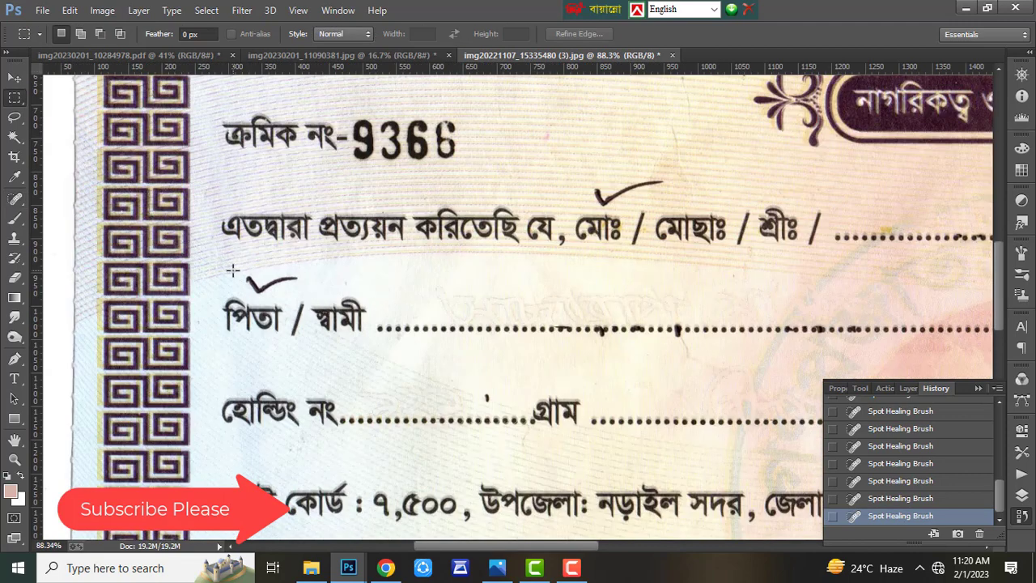
pyautogui.moveTo(243, 272); pyautogui.dragTo(307, 295)
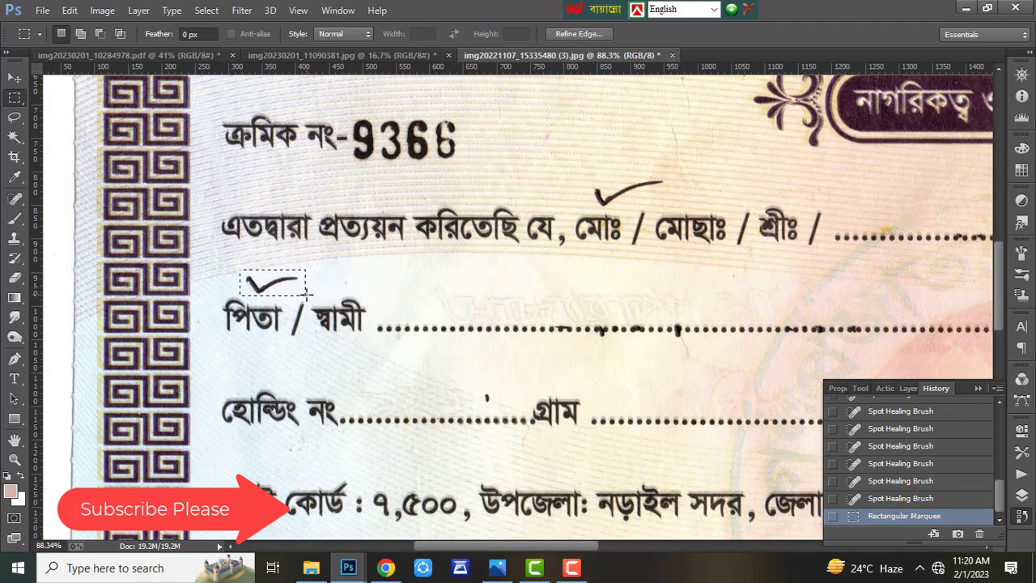
pyautogui.hotkey('shift', 'F5')
pyautogui.press('Return')
pyautogui.hotkey('ctrl', 'd')
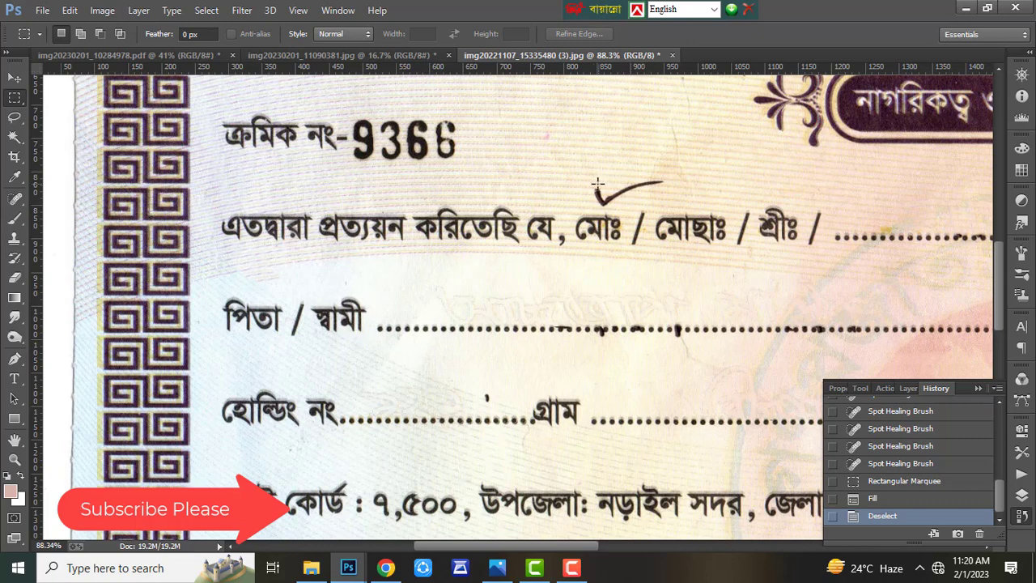
# Step: Spot-heal the tick mark above মোঃ and its leftover traces
pyautogui.click(29, 198)
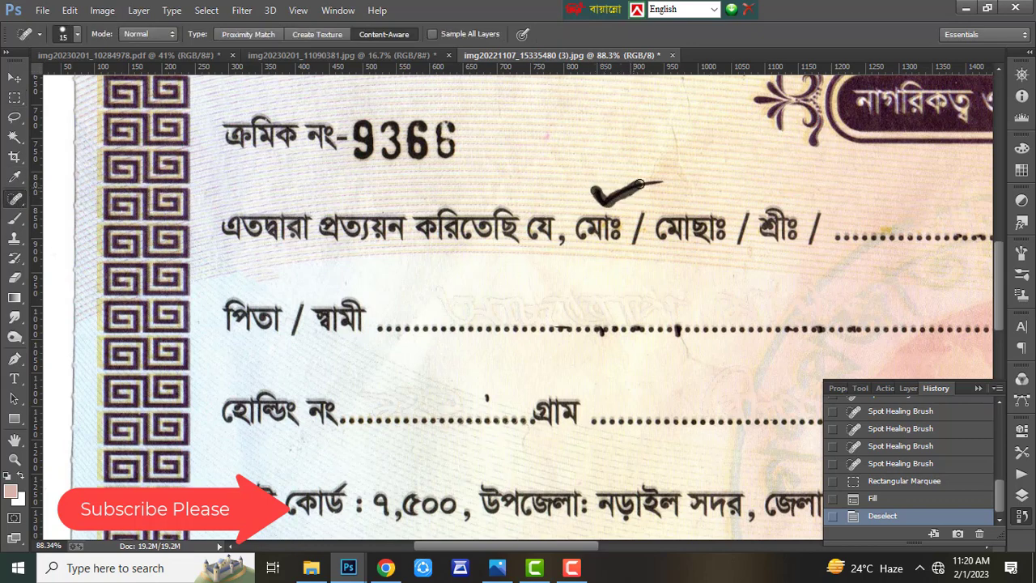
pyautogui.moveTo(663, 181); pyautogui.dragTo(665, 181)
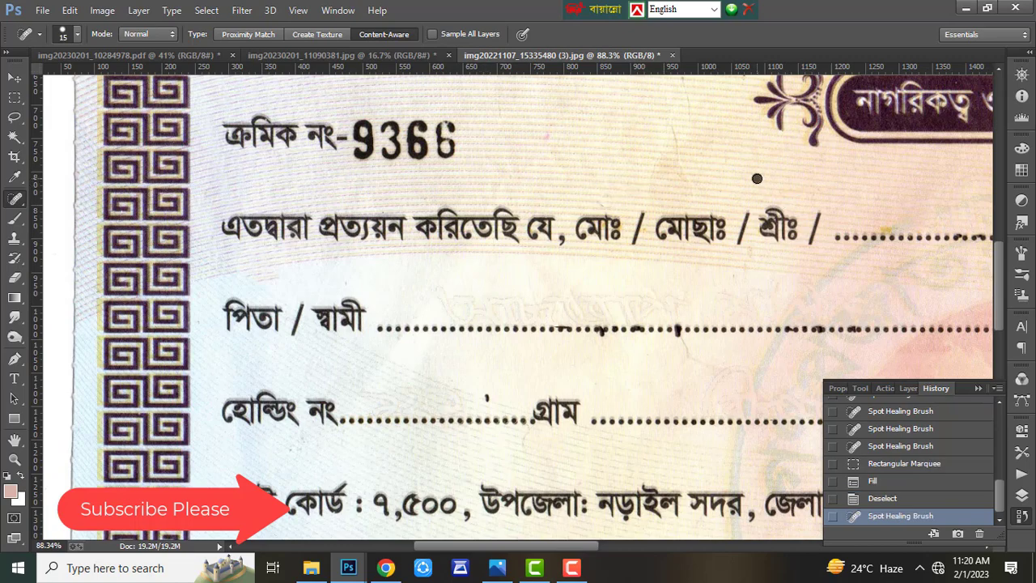
pyautogui.moveTo(757, 178); pyautogui.dragTo(757, 178)
pyautogui.click(728, 205)
# Step: Save the certificate as JPEG 'img20221107_15335480 (3)bvn.jpg' at Maximum quality 12
pyautogui.scroll(-6, 492, 299)
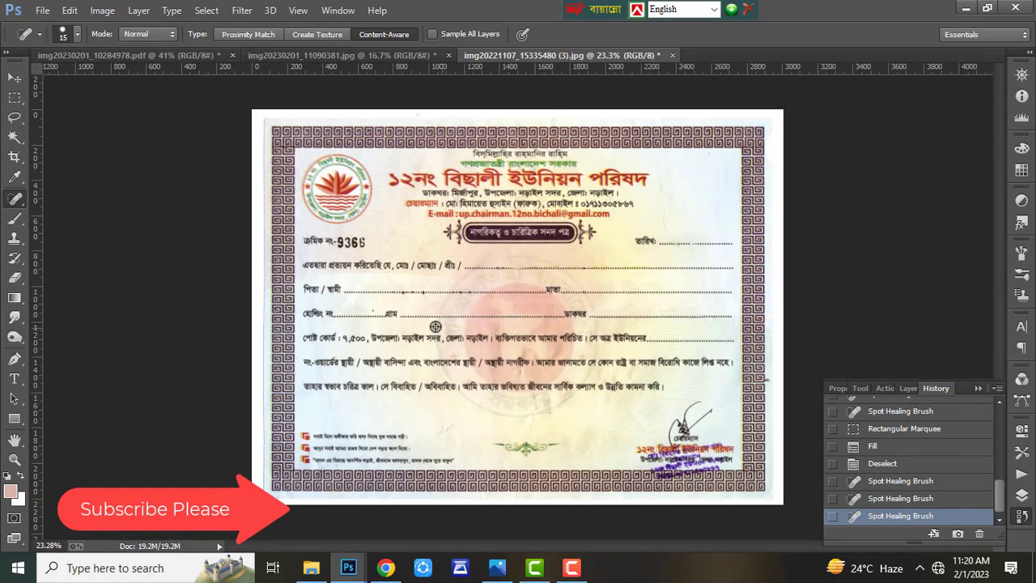
pyautogui.scroll(1, 436, 327)
pyautogui.scroll(-2, 437, 324)
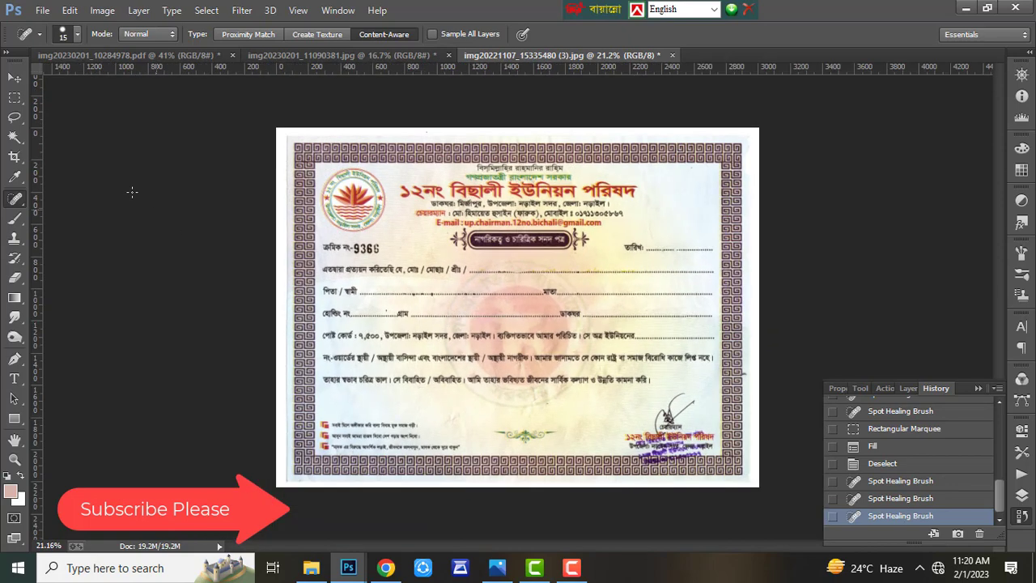
pyautogui.click(18, 76)
pyautogui.click(42, 10)
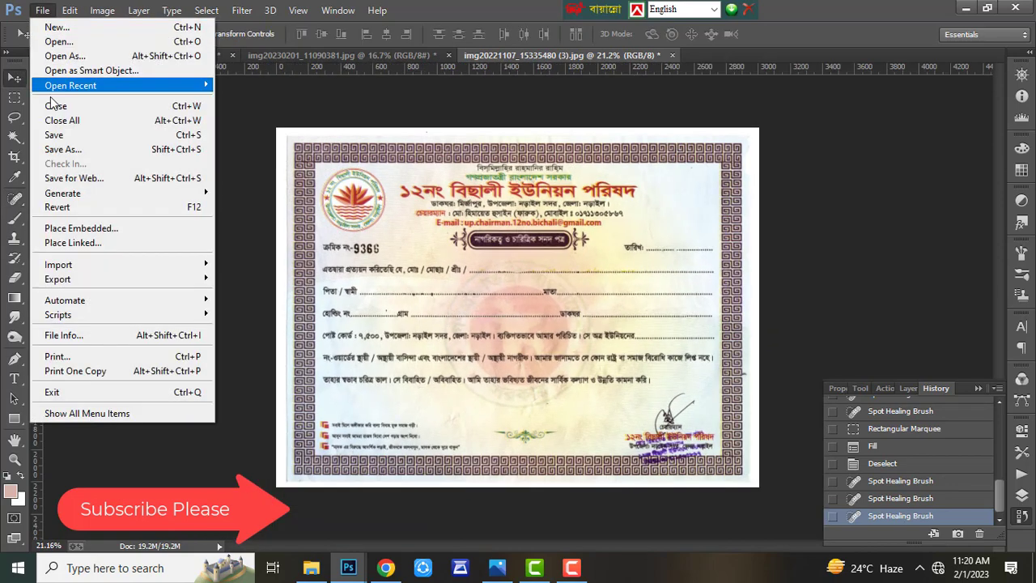
pyautogui.click(85, 149)
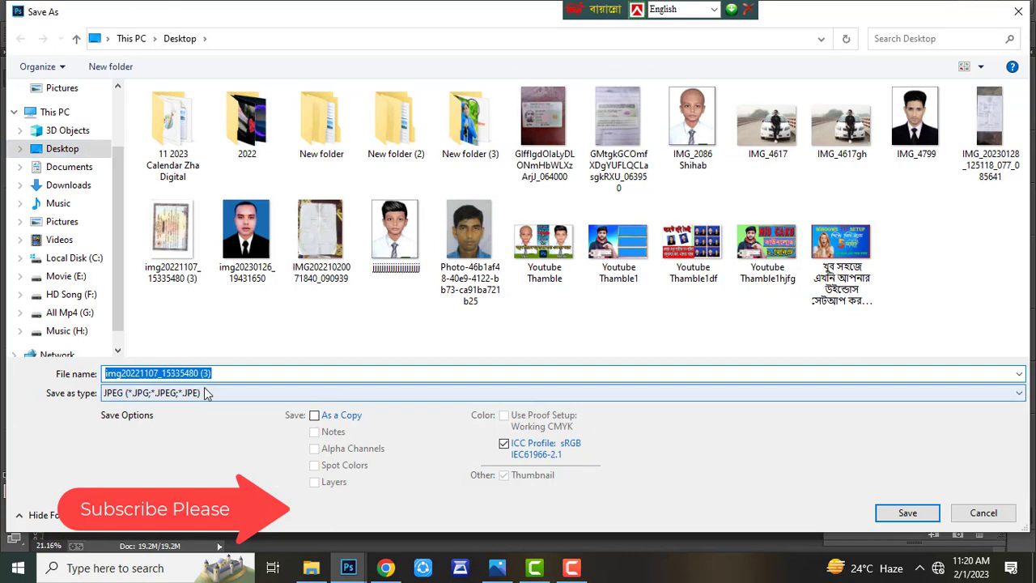
pyautogui.click(241, 374)
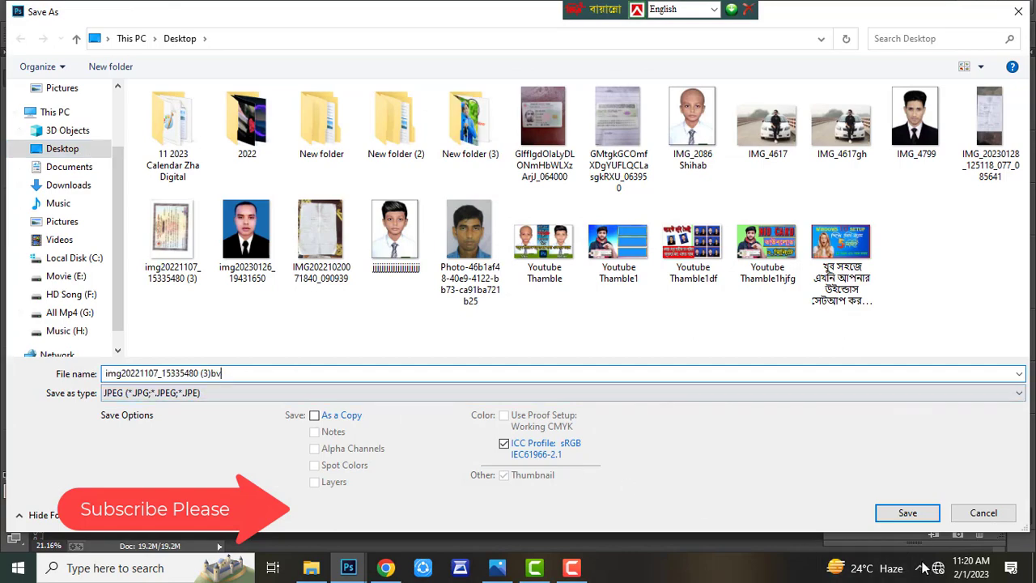
pyautogui.click(905, 513)
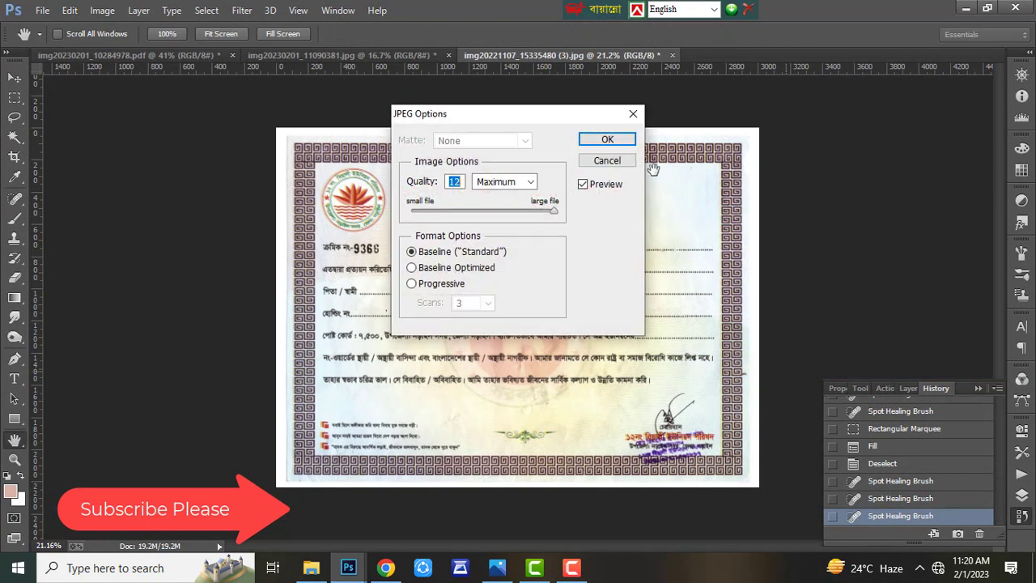
pyautogui.click(608, 140)
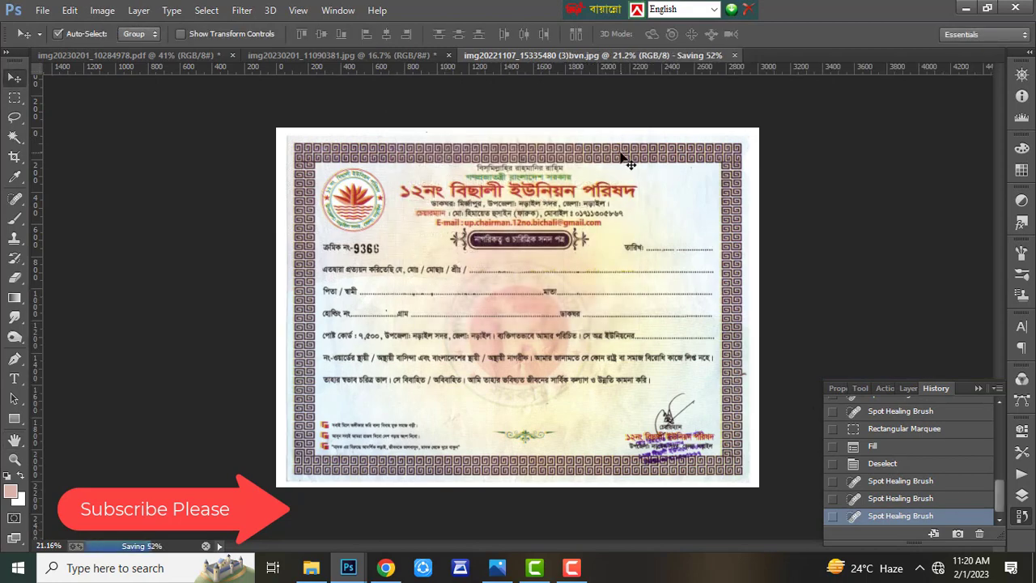